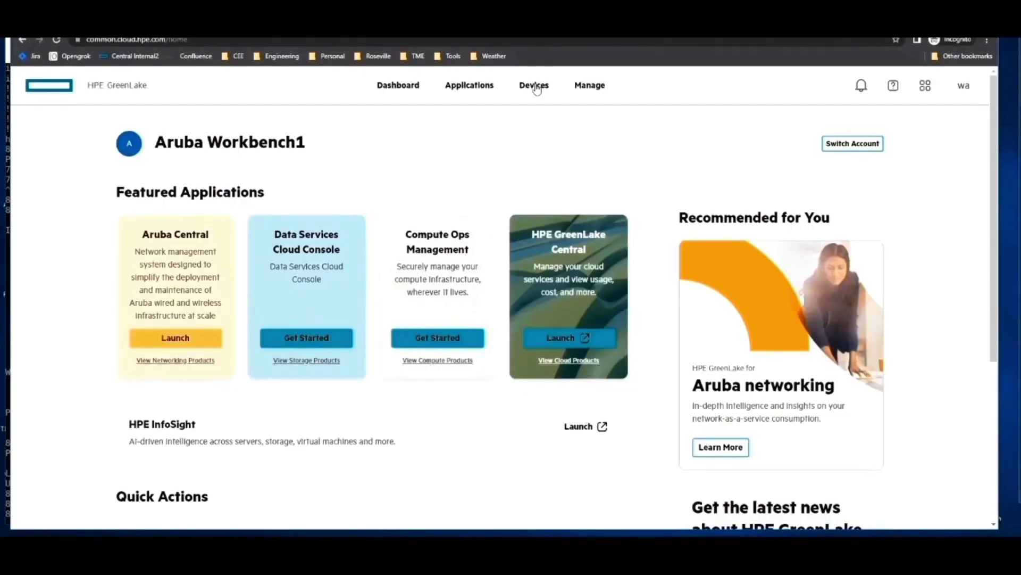
# Step: Open GreenLake's Device Subscriptions list under Manage and show its filter options
pyautogui.click(534, 86)
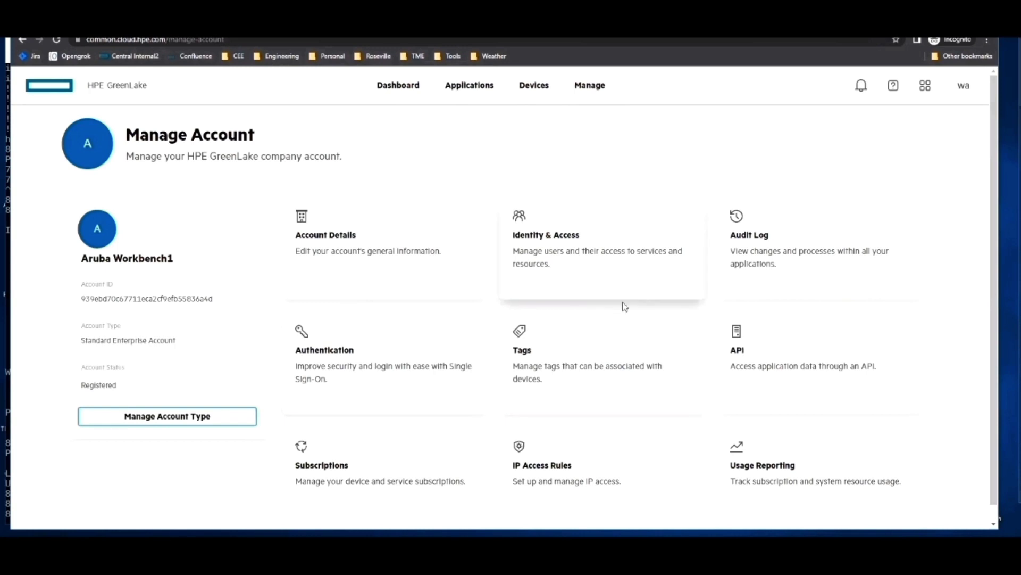
pyautogui.scroll(-1, 588, 321)
pyautogui.click(322, 465)
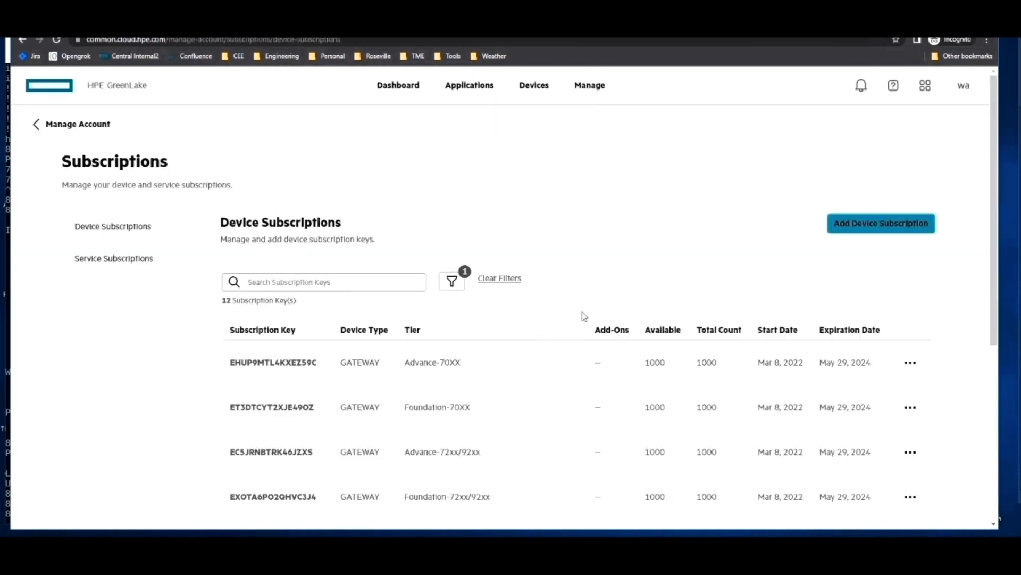
pyautogui.scroll(-2, 582, 314)
pyautogui.scroll(1, 584, 317)
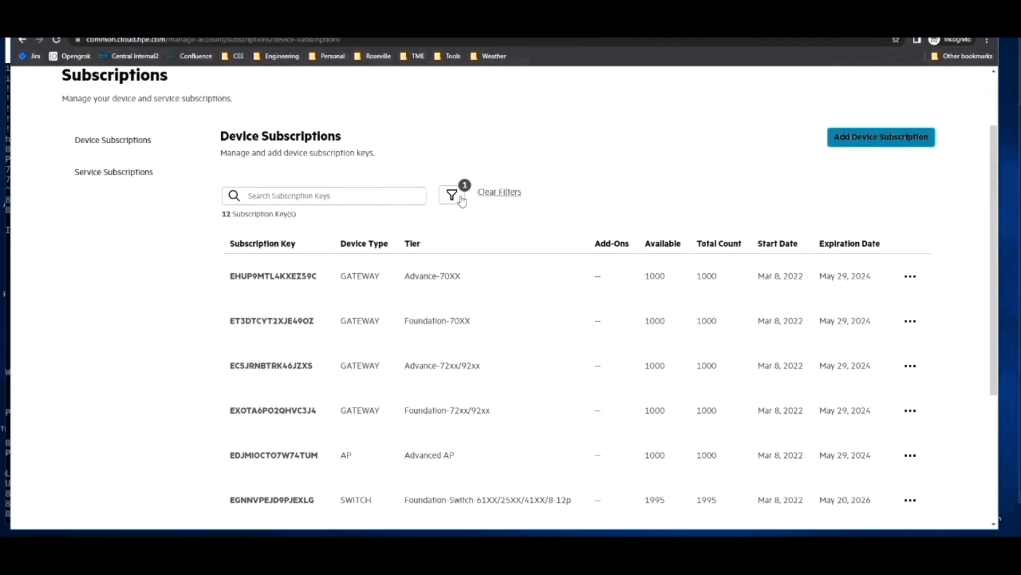
pyautogui.click(459, 198)
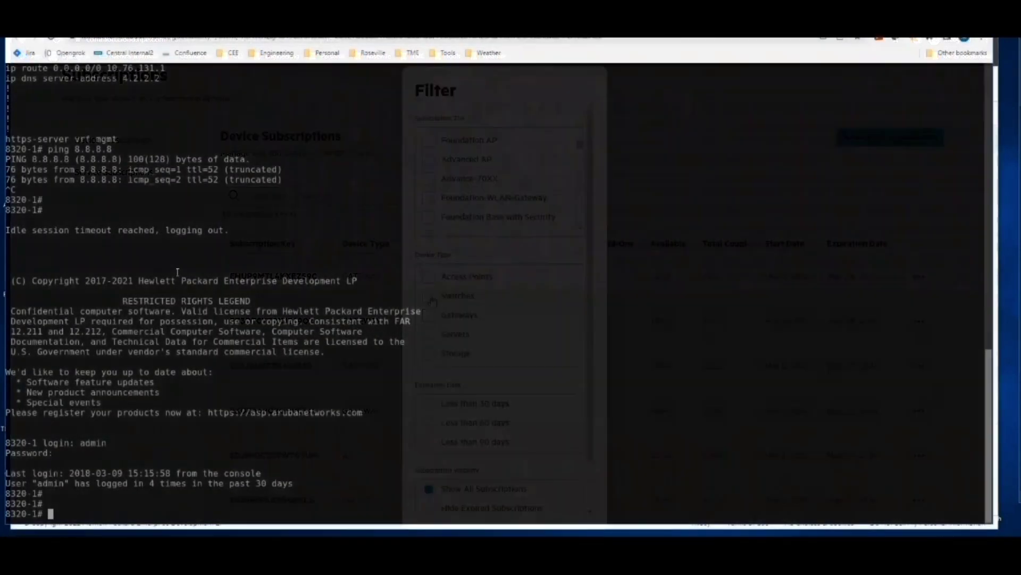
# Step: Enable aruba-central on the 8320 switch, then run show aruba-central to check the connection
pyautogui.write('central')
pyautogui.press('Return')
pyautogui.write('enable')
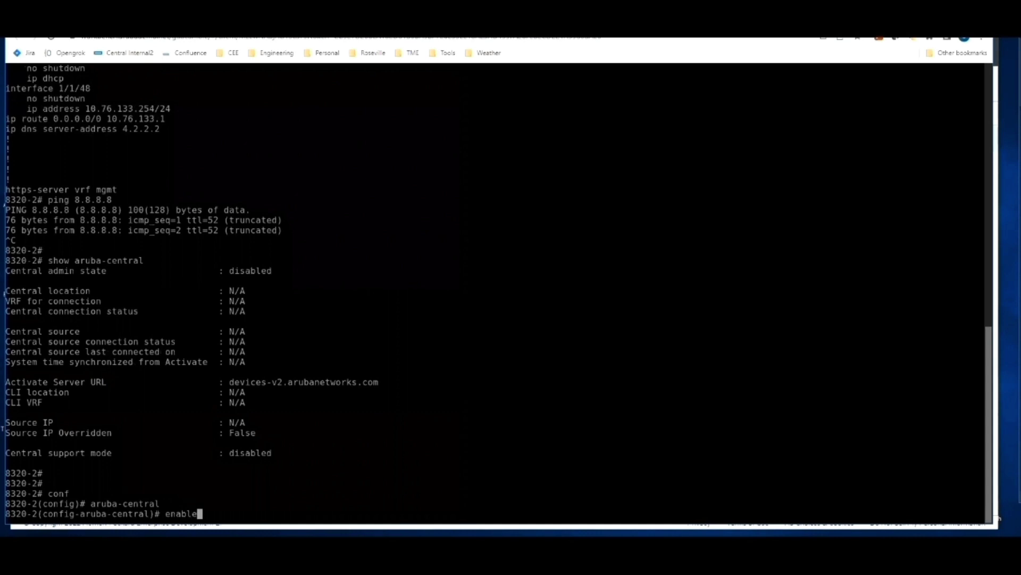
pyautogui.press('Return')
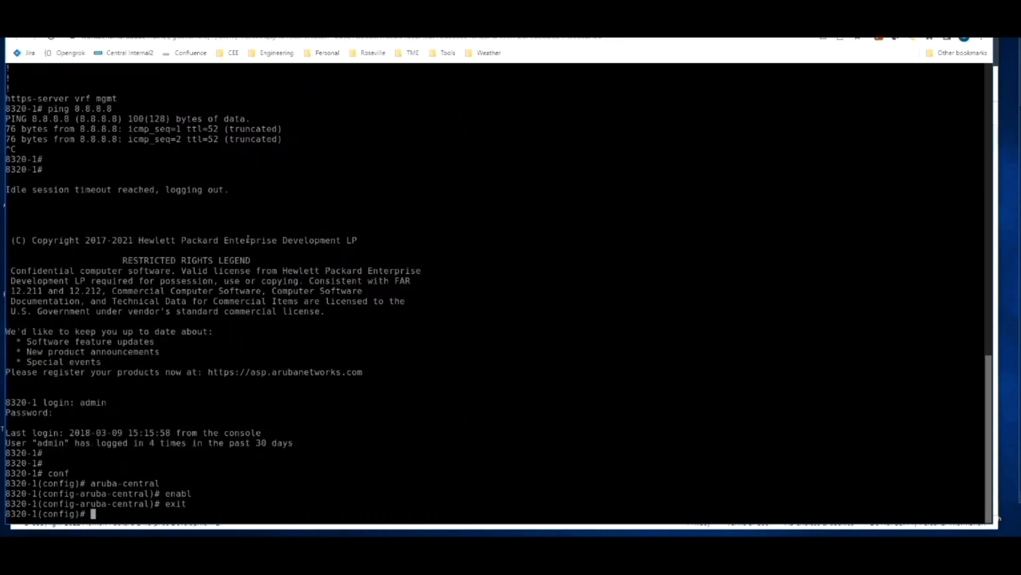
pyautogui.write('show aruba')
pyautogui.press('Tab')
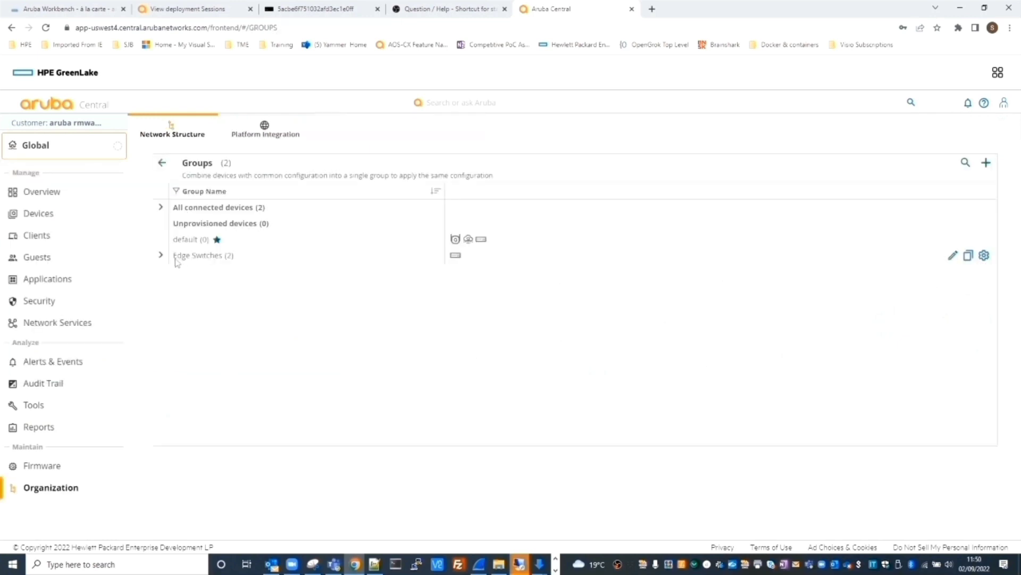
# Step: Confirm both 8320 switches are in Edge Switches, then return to the Network Structure groups
pyautogui.click(171, 259)
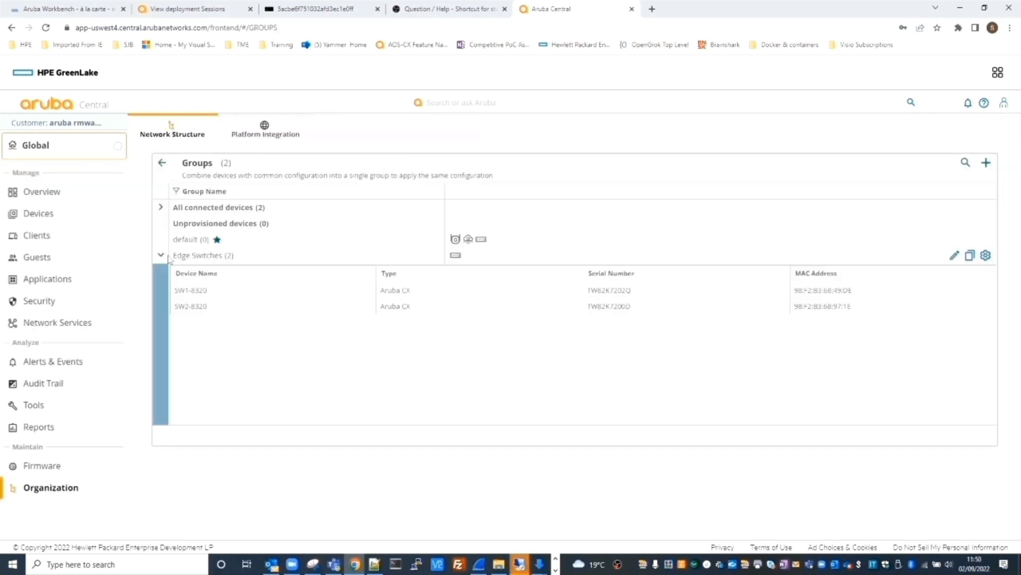
pyautogui.click(161, 163)
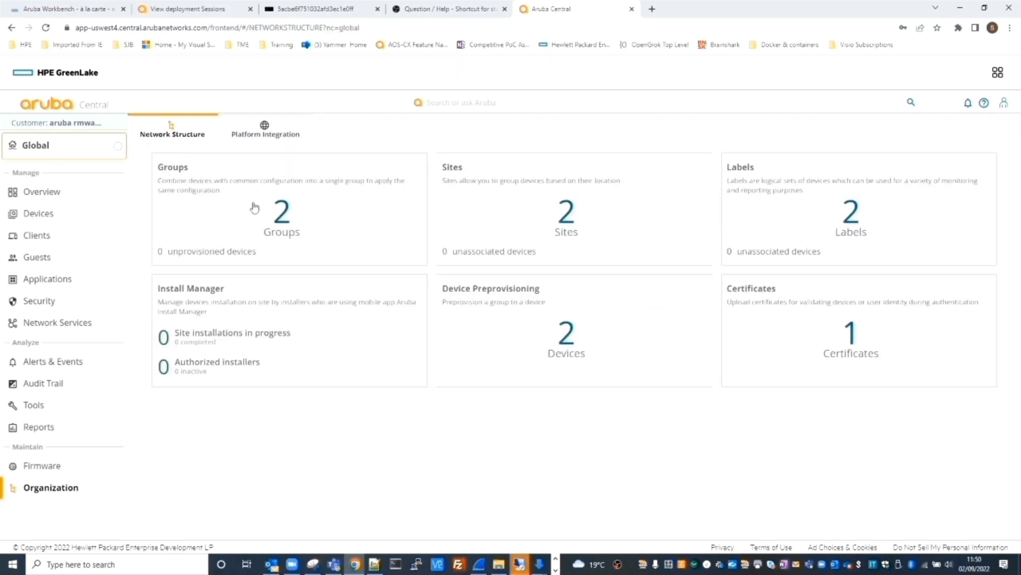
pyautogui.click(289, 230)
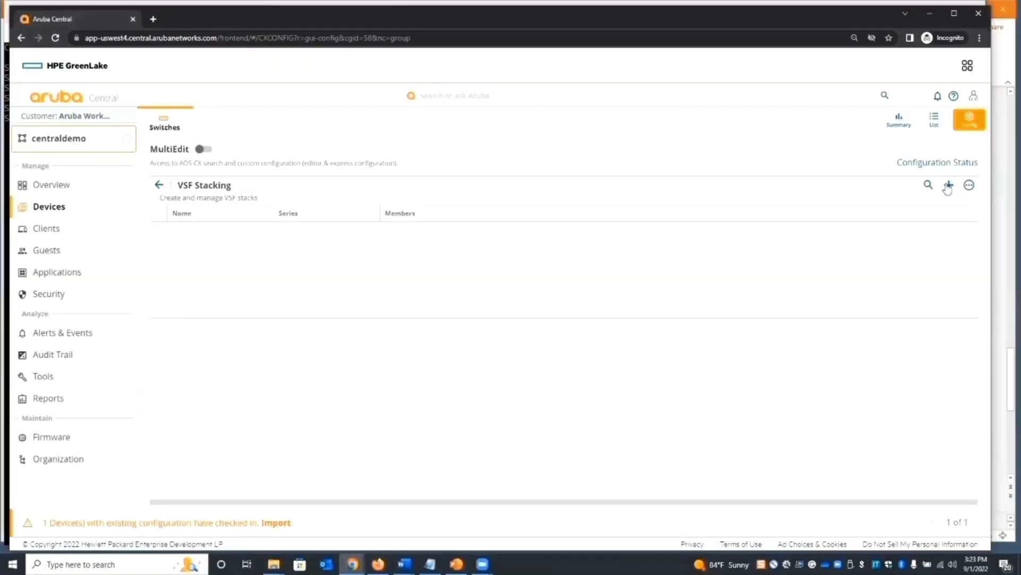
# Step: Create a 6300 VSF stack with 6300-VSF-1A as conductor on port 25, then review pending changes
pyautogui.click(948, 187)
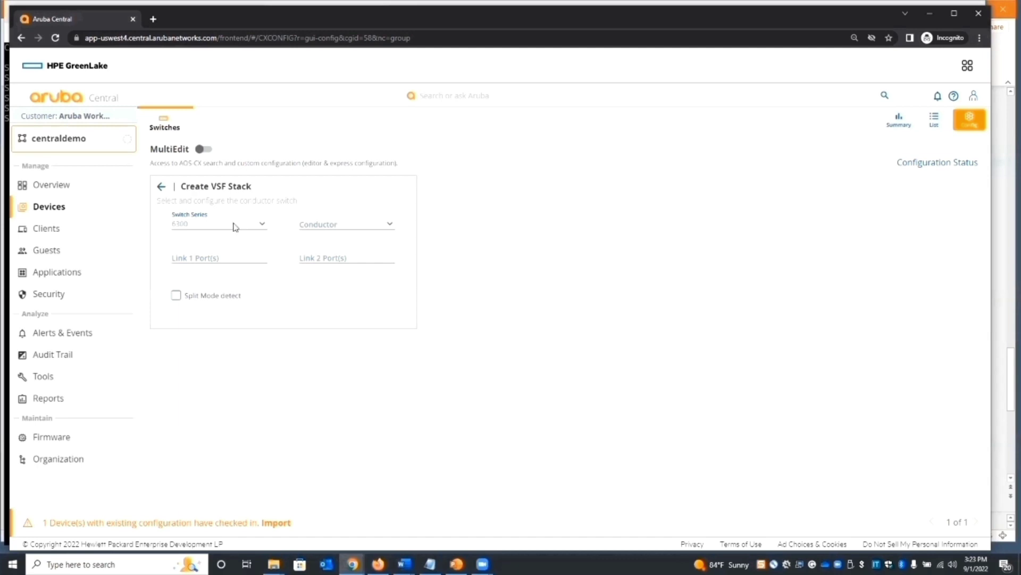
pyautogui.click(234, 225)
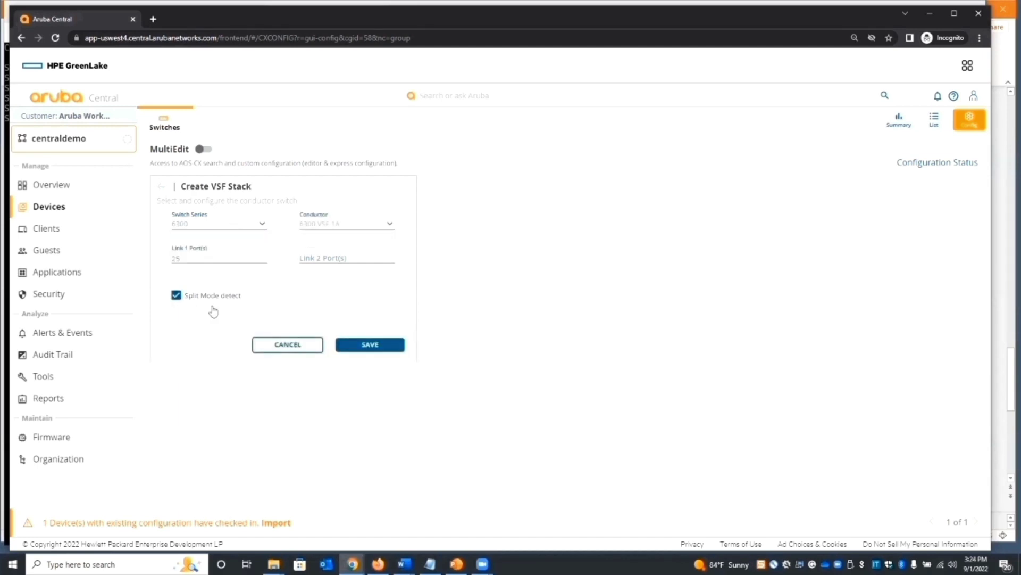
pyautogui.click(370, 346)
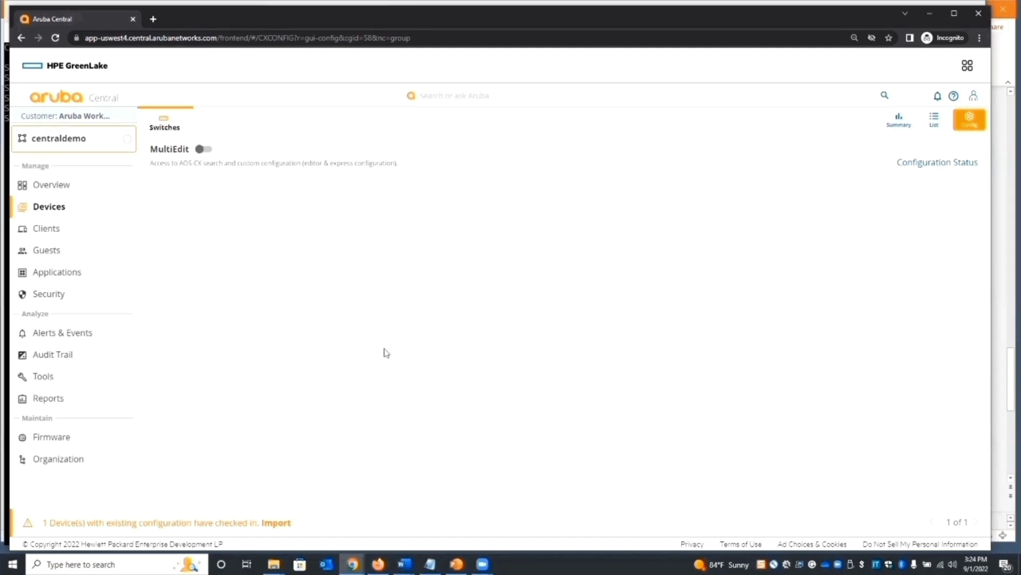
pyautogui.click(914, 162)
pyautogui.click(545, 329)
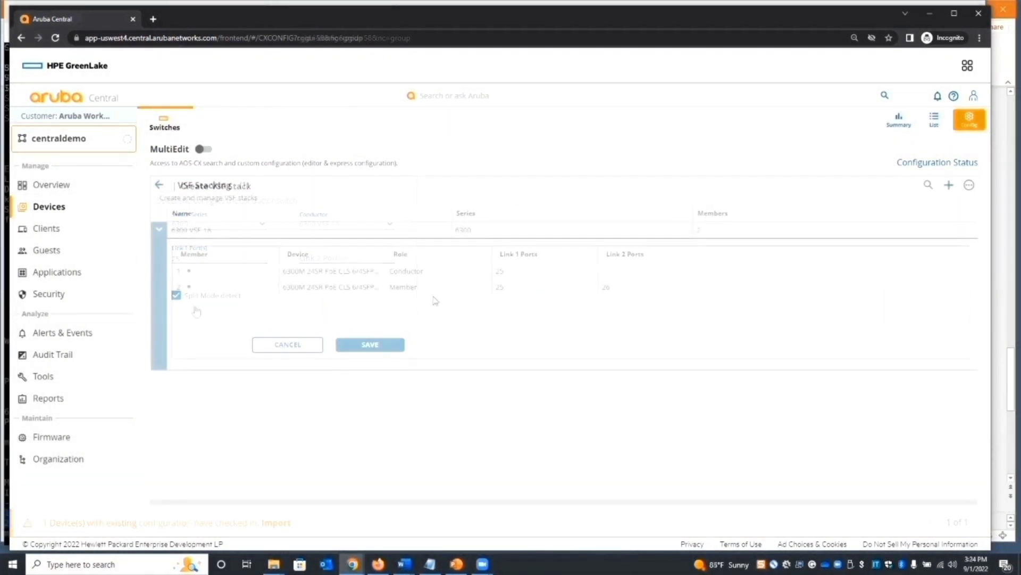
# Step: Open 6300-VSF-1A and 8320 in MultiEdit, then limit the editor to 6300-VSF-1A only
pyautogui.click(203, 150)
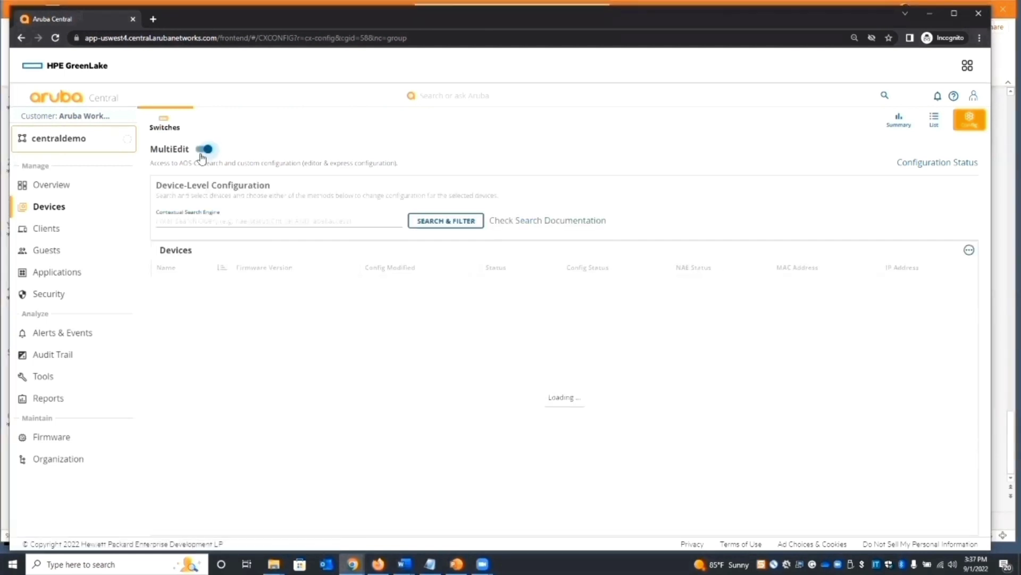
pyautogui.click(203, 287)
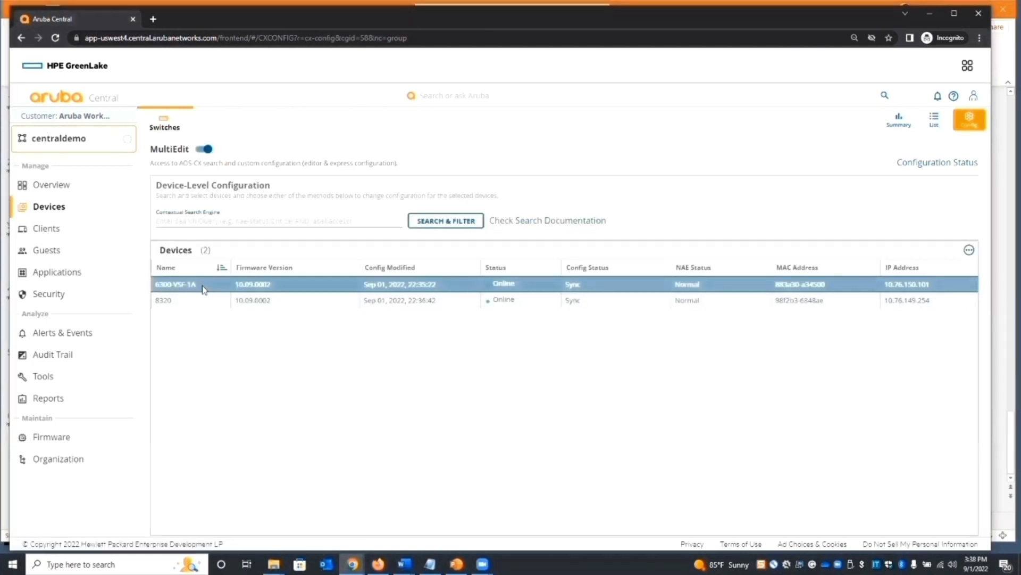
pyautogui.click(205, 300)
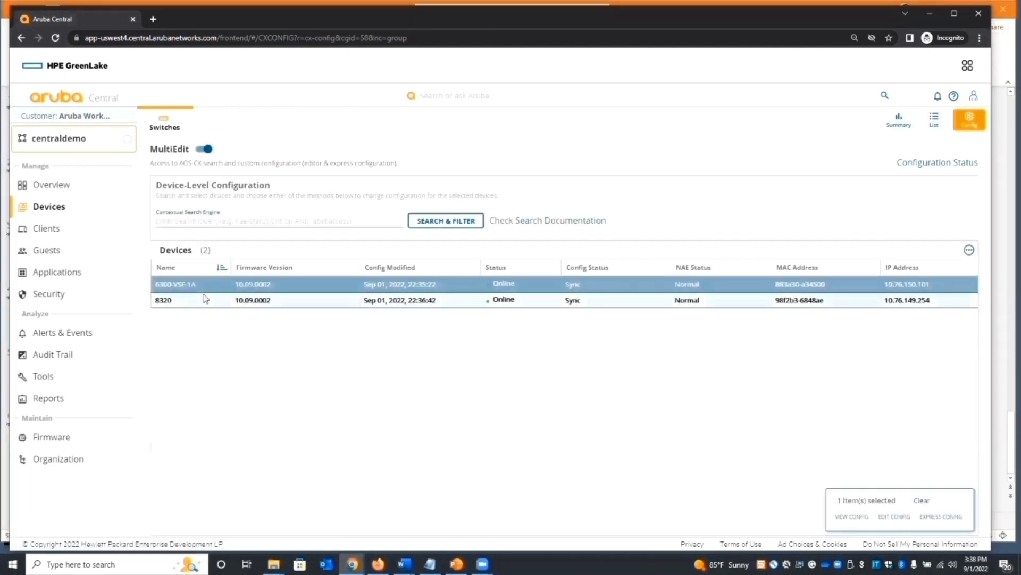
pyautogui.click(889, 517)
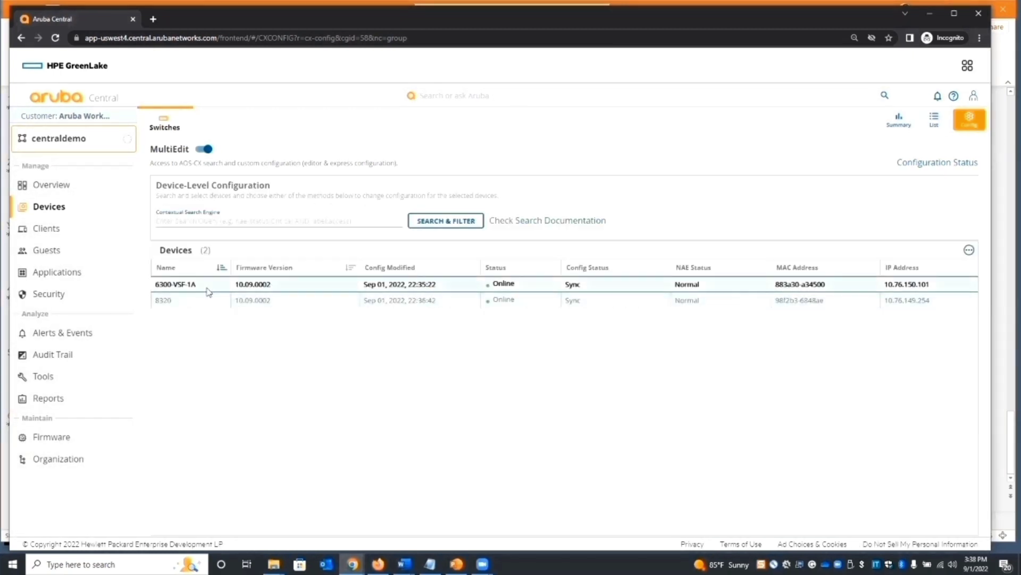
pyautogui.click(203, 287)
pyautogui.click(201, 300)
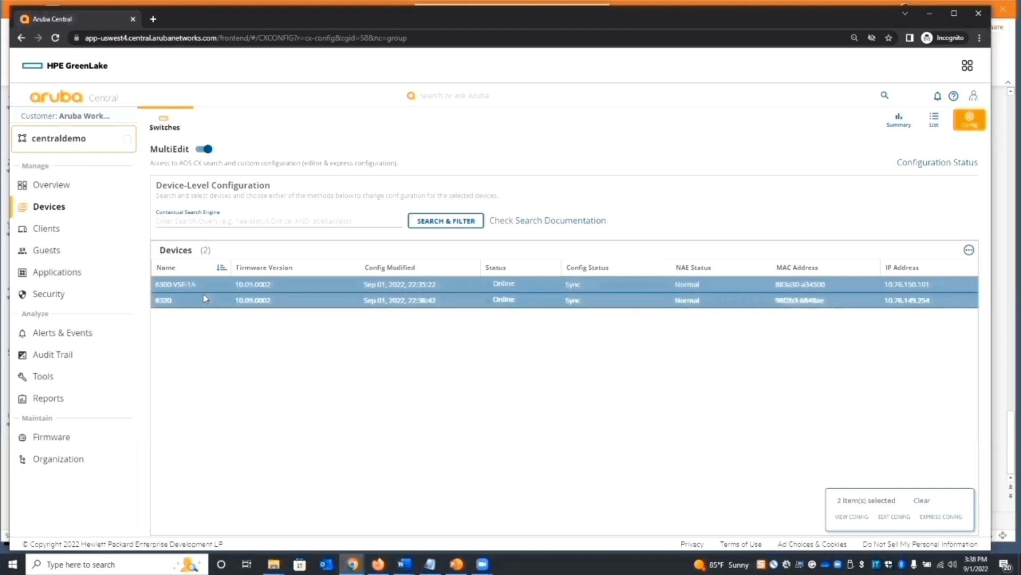
pyautogui.click(889, 517)
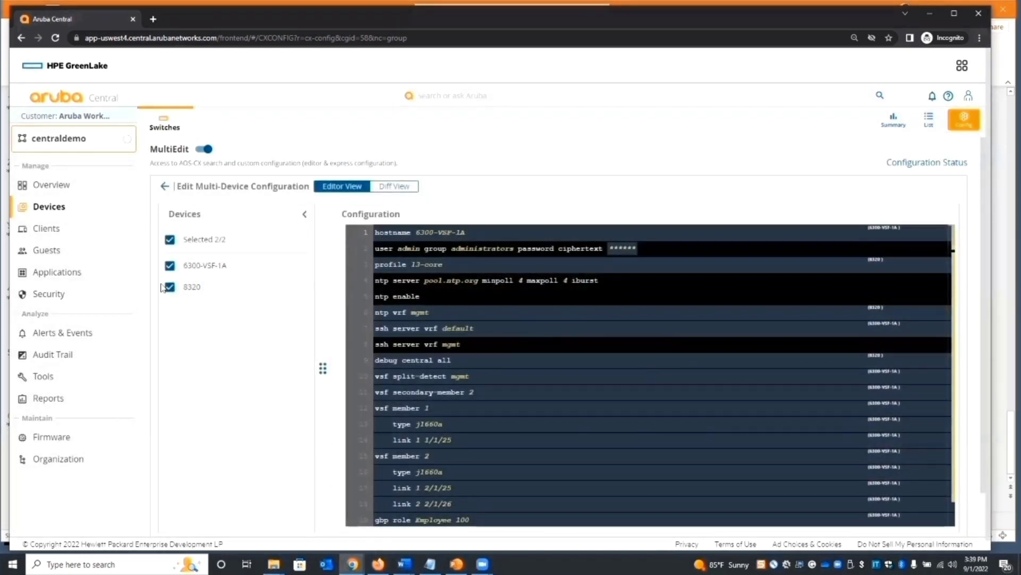
pyautogui.click(169, 287)
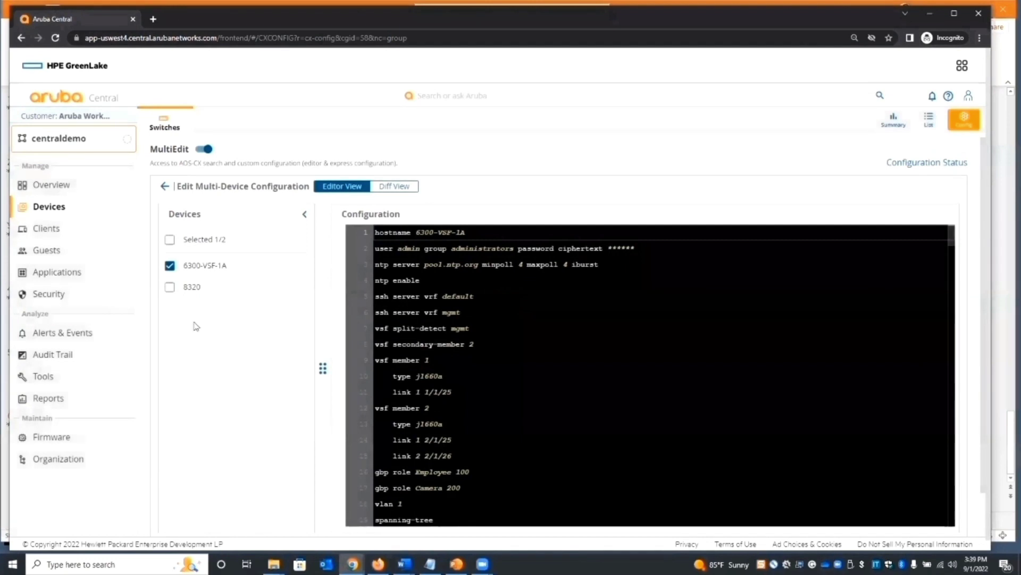
pyautogui.click(478, 287)
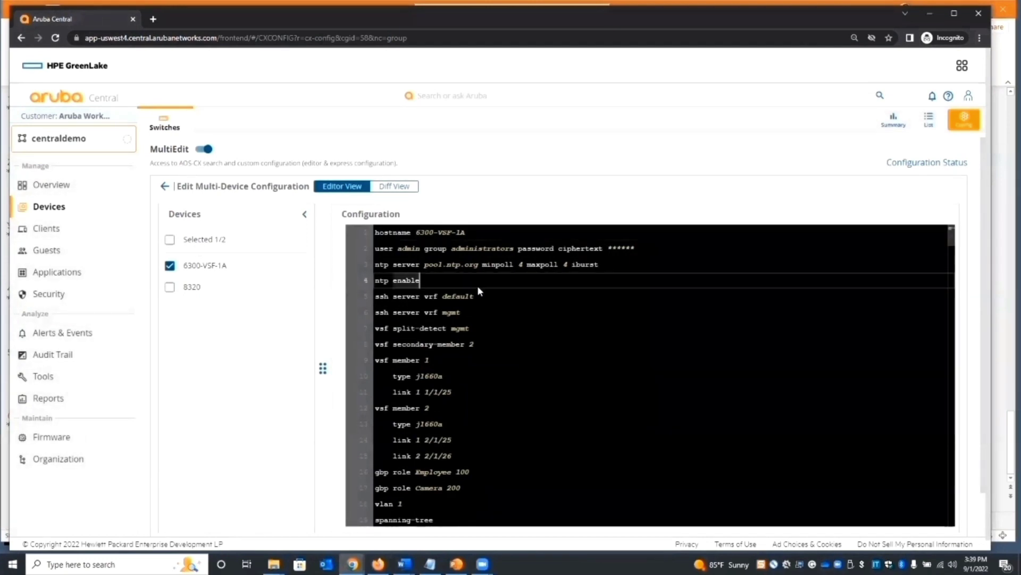
# Step: Add the interface block after ntp enable and enter ip add 10.1.10.1/24 for interface vlan 20
pyautogui.press('Return')
pyautogui.write('i')
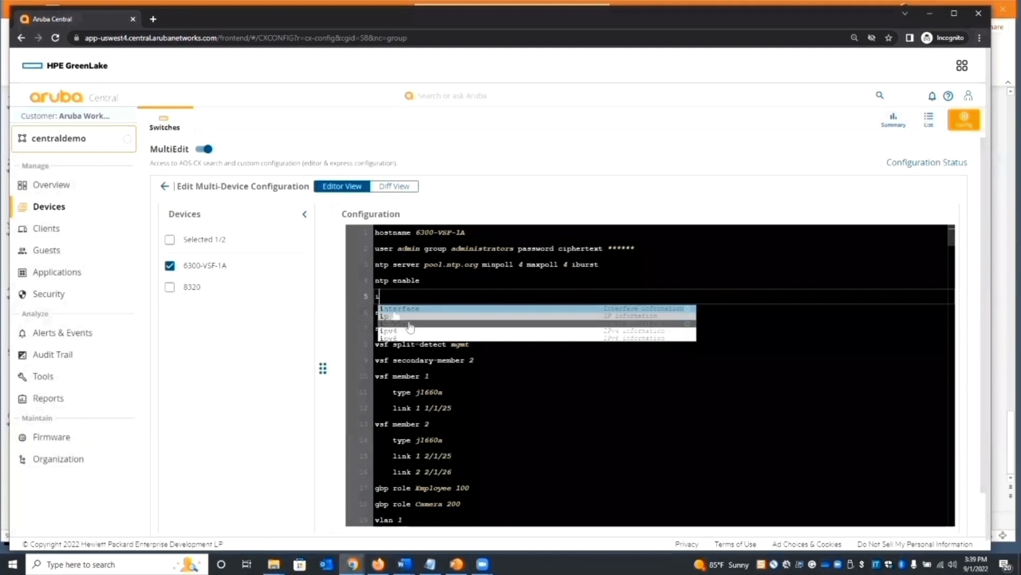
pyautogui.write('nter')
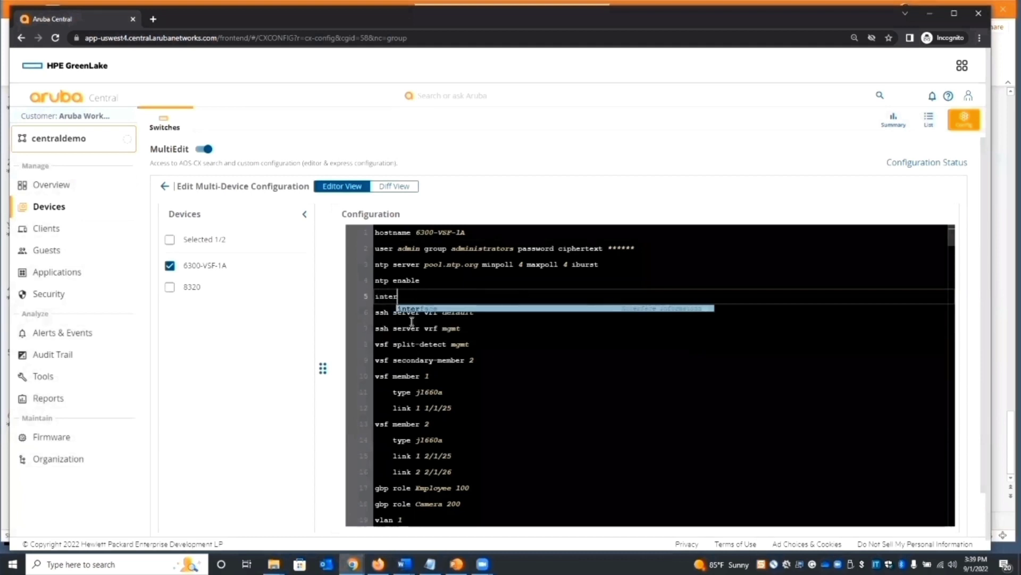
pyautogui.press('Return')
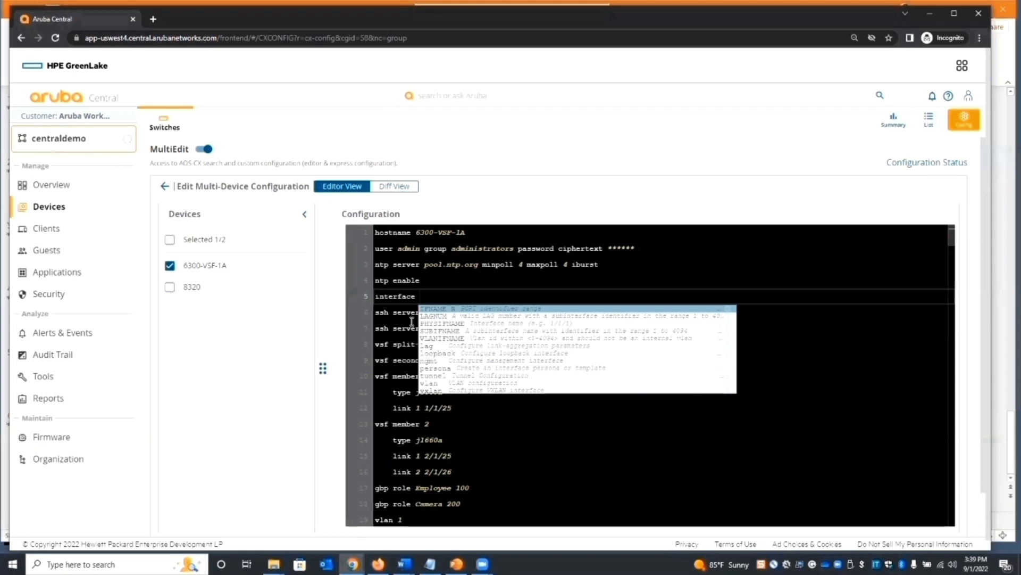
pyautogui.press('Escape')
pyautogui.hotkey('ctrl', 'v')
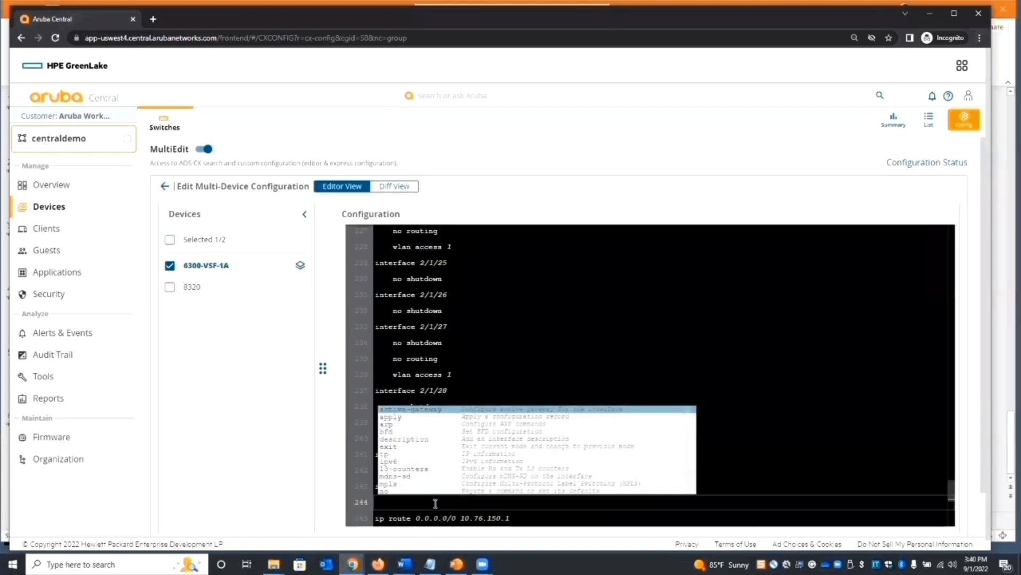
pyautogui.write('ip add')
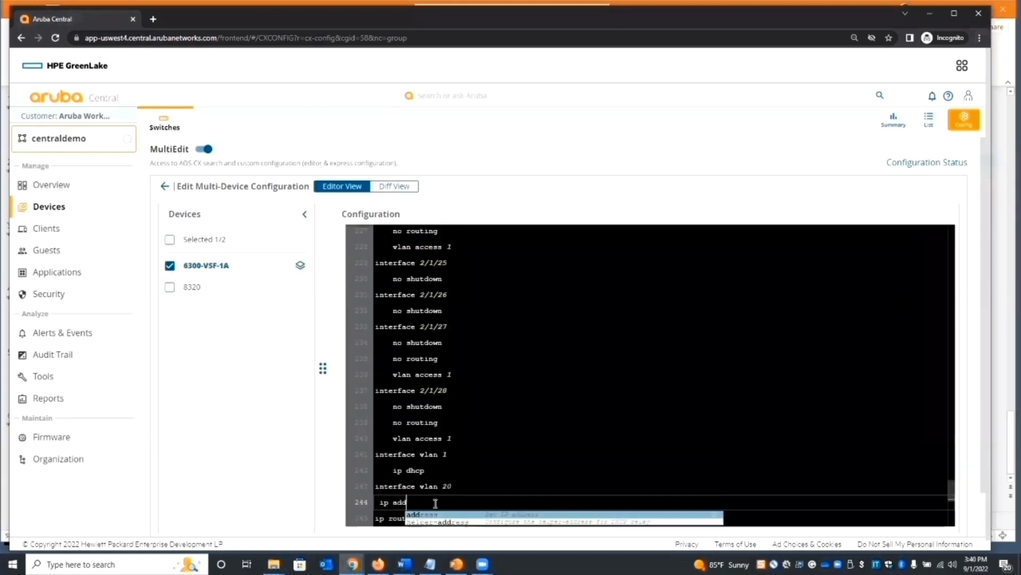
pyautogui.write(' 10')
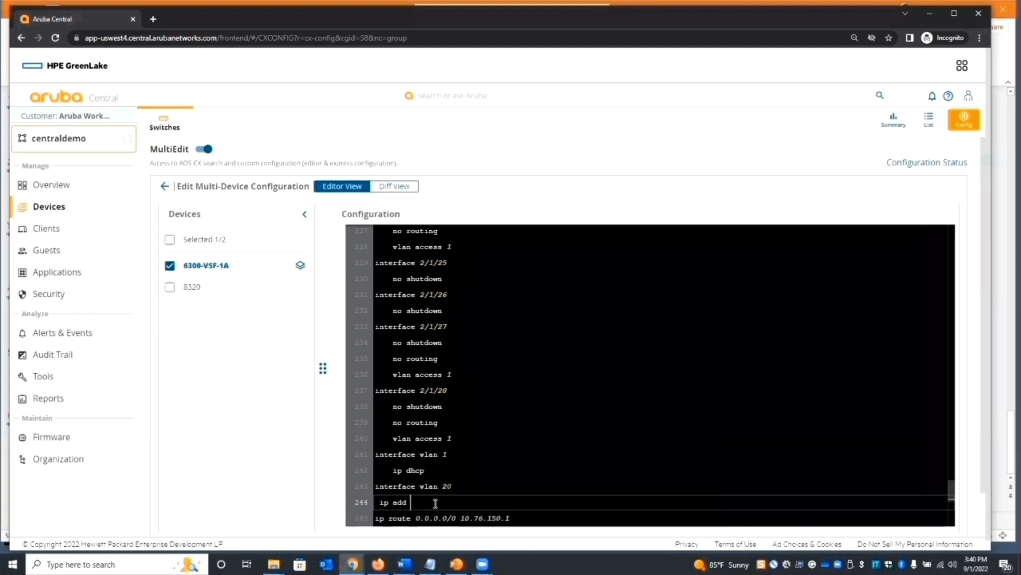
pyautogui.write('.1.10.1/24')
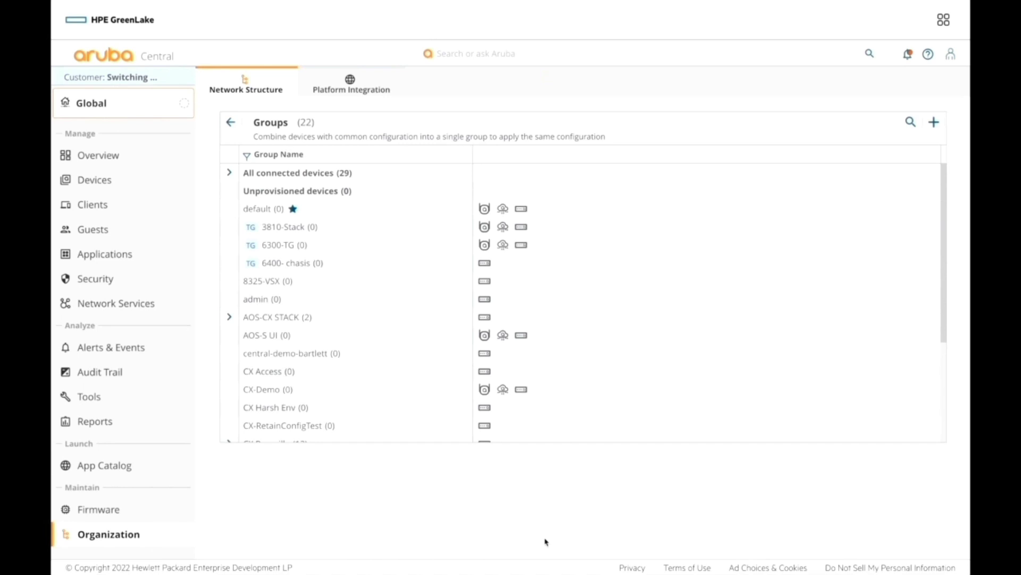
# Step: Create the AOS-CX Template group for switches with preferred settings turned off
pyautogui.click(934, 122)
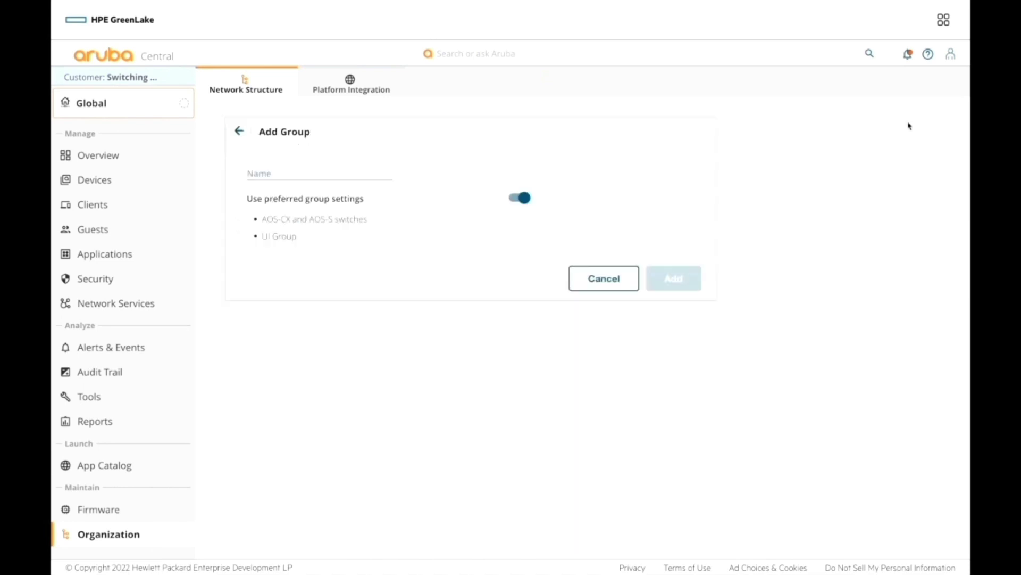
pyautogui.click(261, 174)
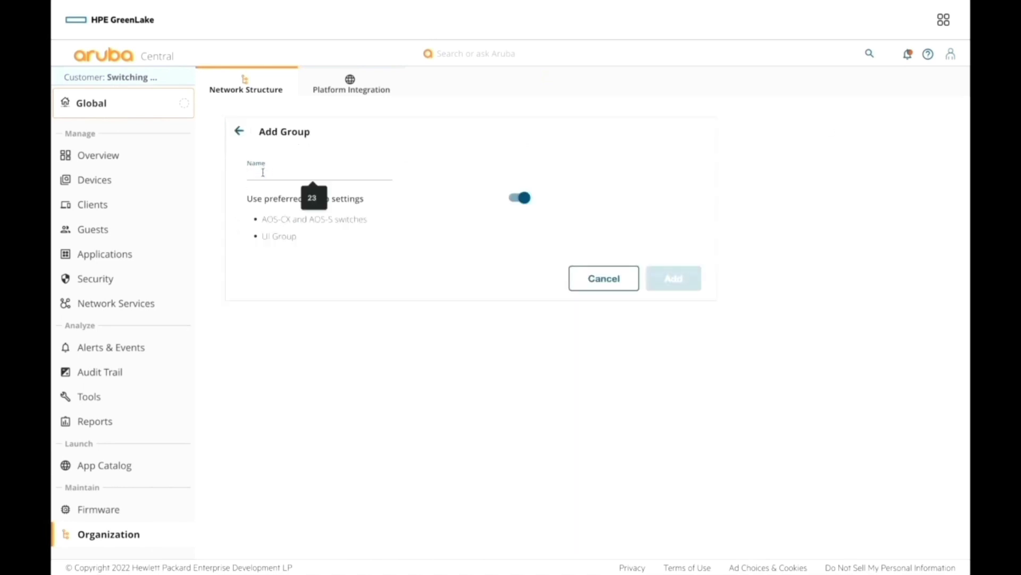
pyautogui.write('AOS-C')
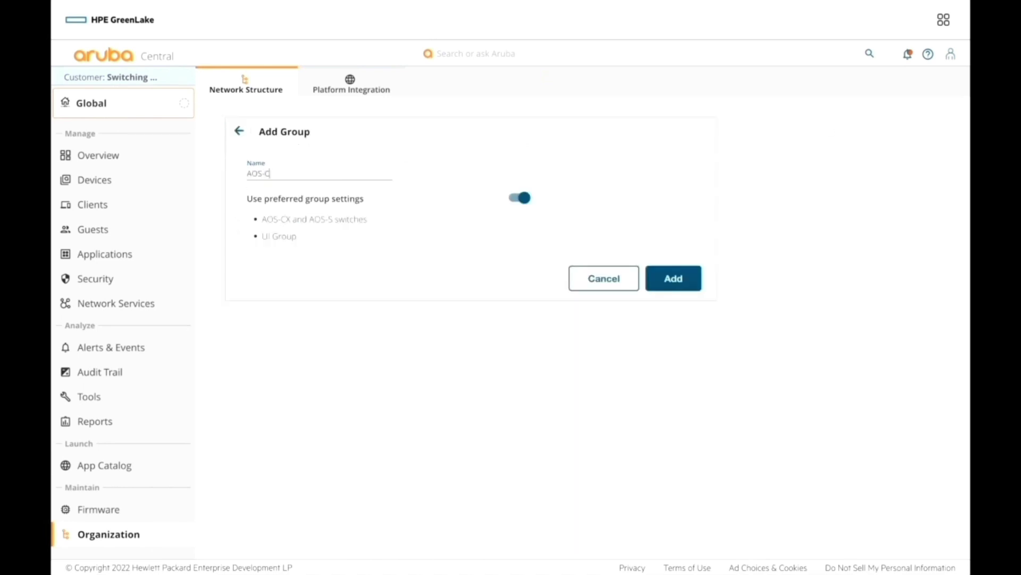
pyautogui.write('X Template')
pyautogui.click(521, 197)
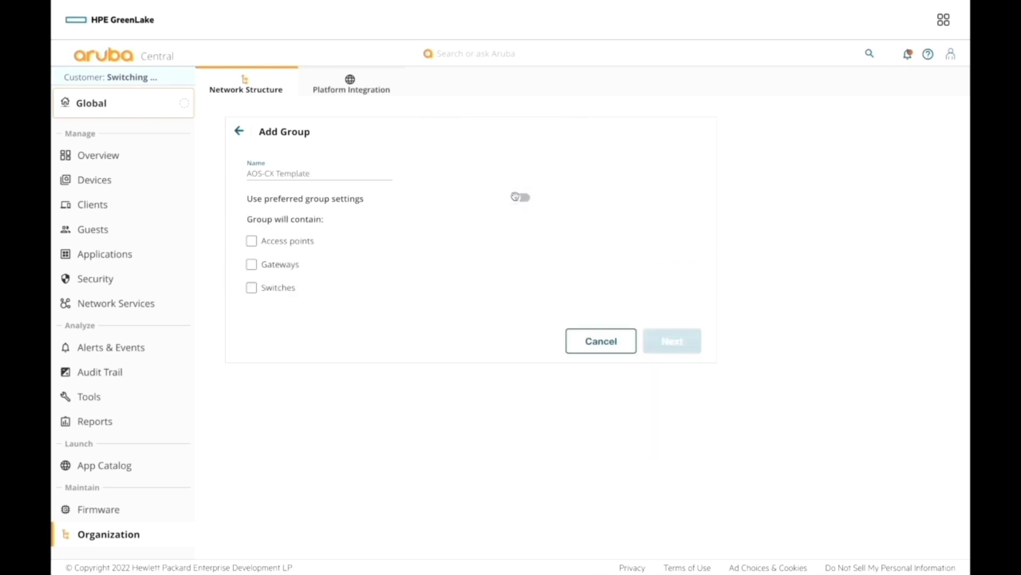
pyautogui.click(251, 290)
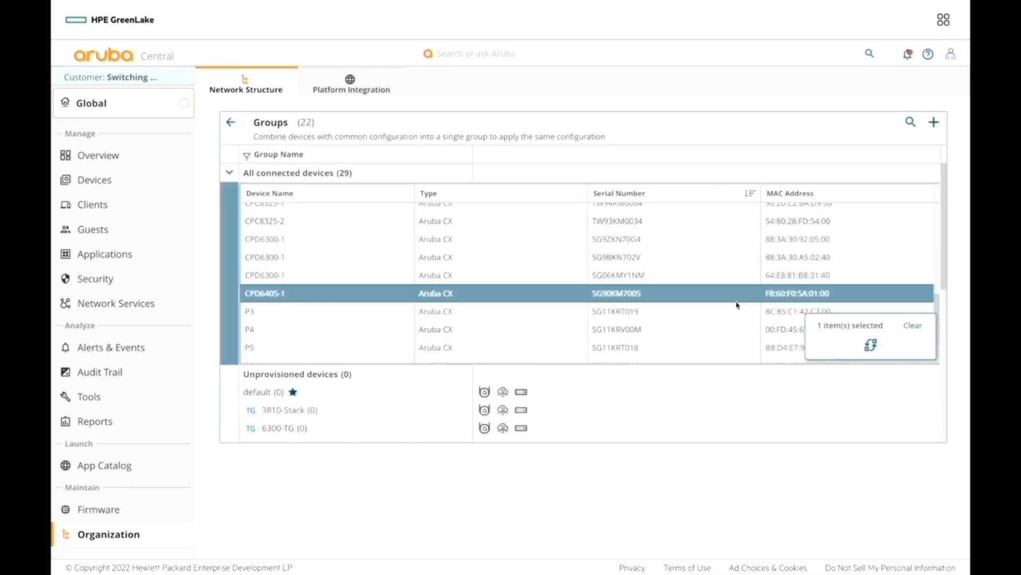
# Step: Try moving a switch to another group, then start a new template in the group
pyautogui.click(871, 346)
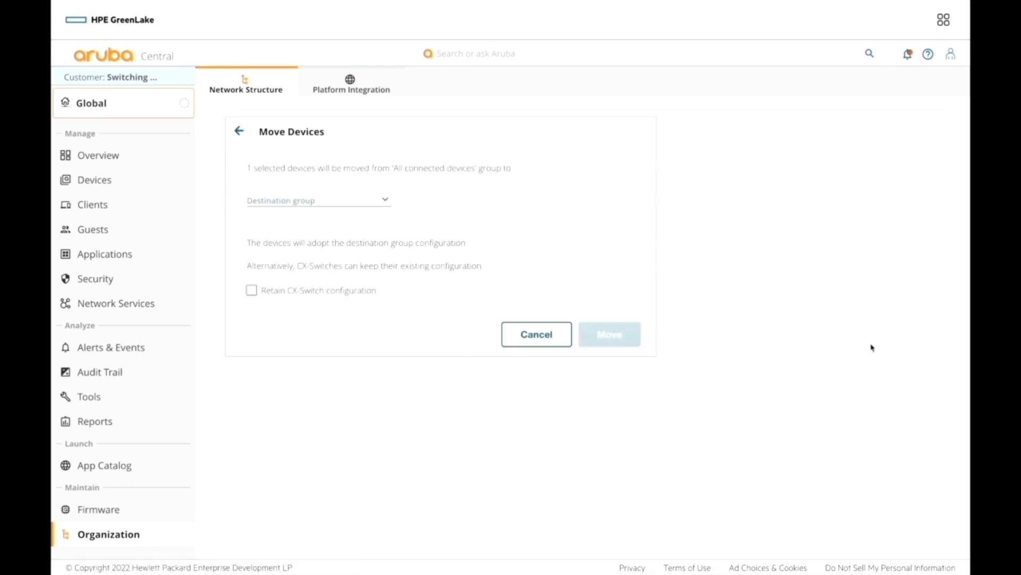
pyautogui.click(351, 200)
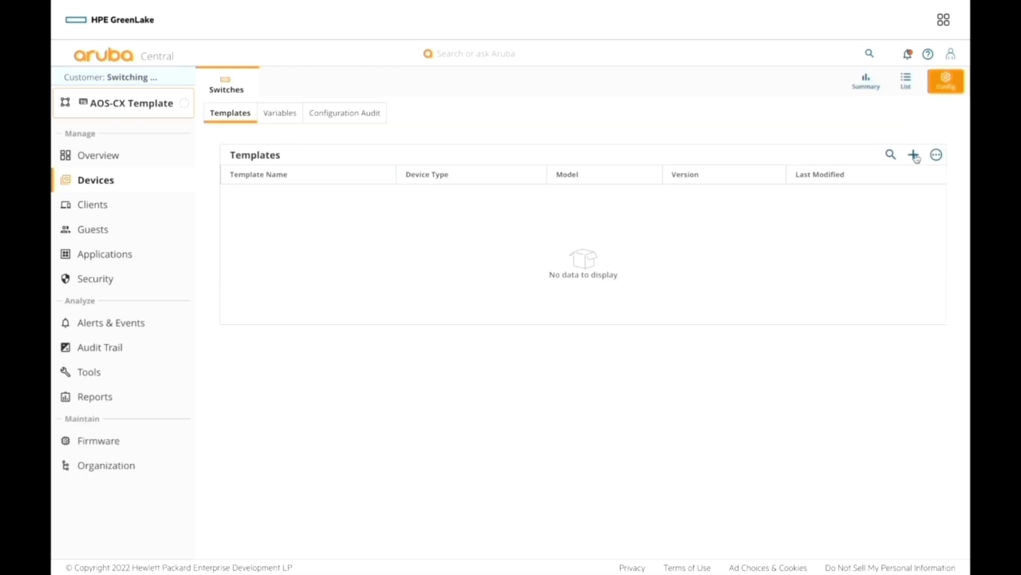
pyautogui.click(914, 155)
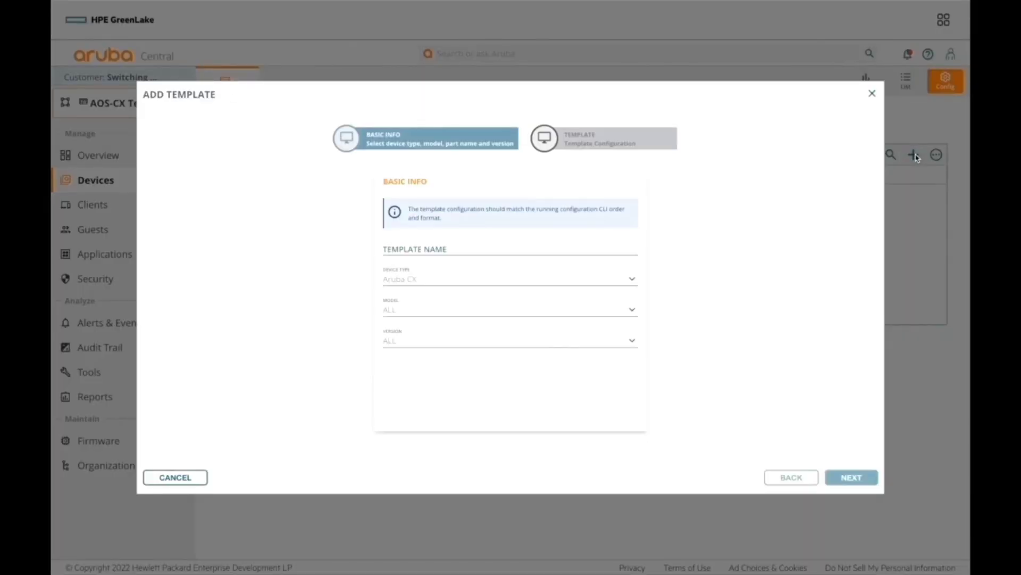
# Step: Enter 6405_ as the new template's name
pyautogui.click(421, 248)
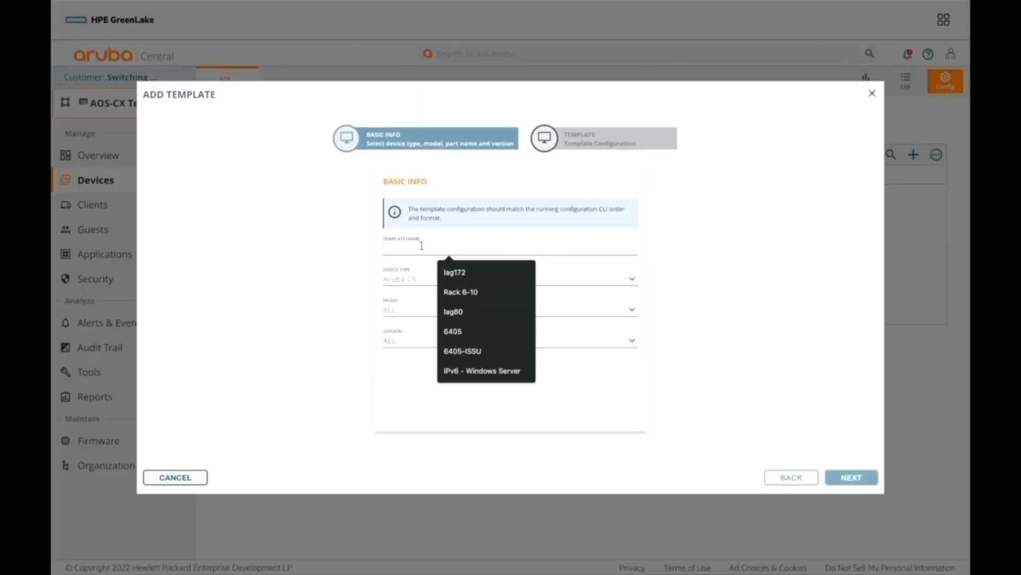
pyautogui.write('6405_')
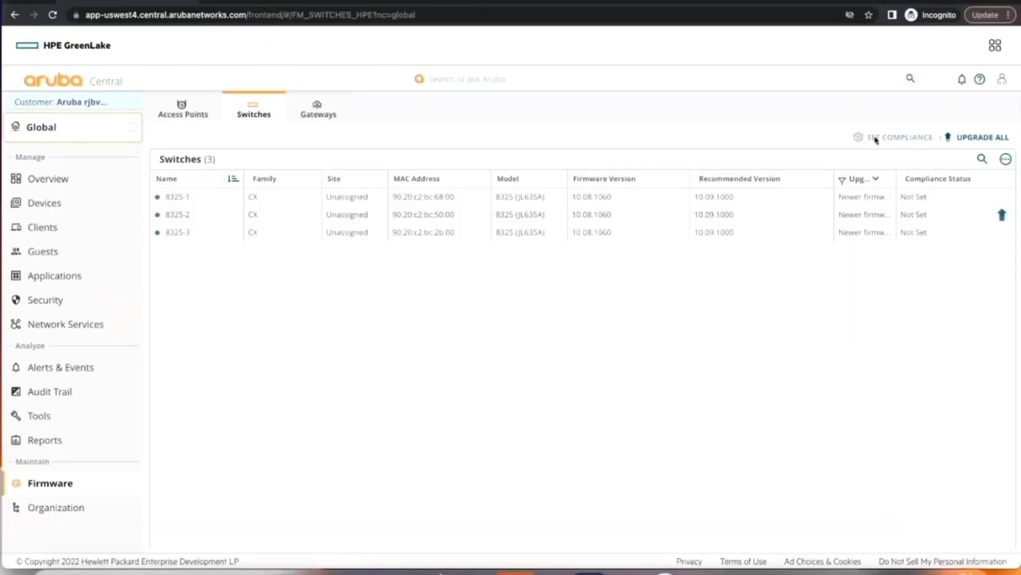
pyautogui.click(875, 137)
pyautogui.click(501, 308)
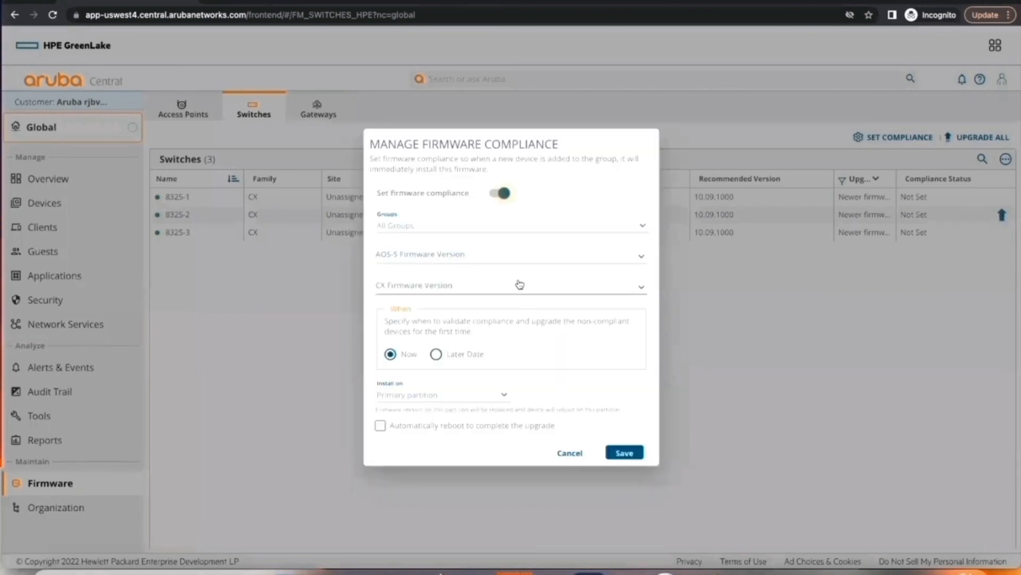
pyautogui.click(613, 289)
pyautogui.moveTo(654, 304); pyautogui.dragTo(641, 424)
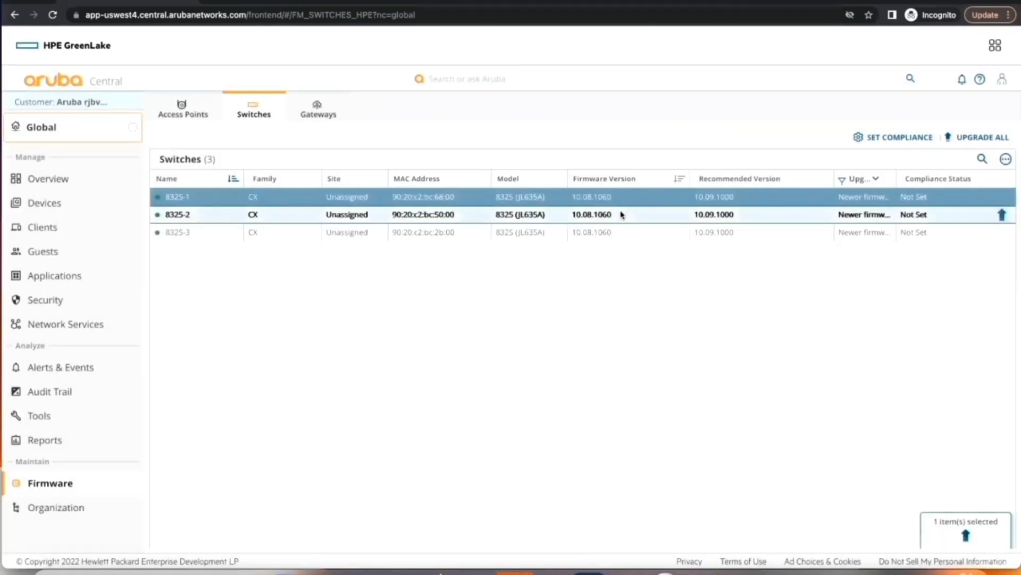
# Step: Upgrade switches 8325-1 and 8325-2 to CX firmware version 10.08.1070
pyautogui.click(622, 214)
pyautogui.click(967, 535)
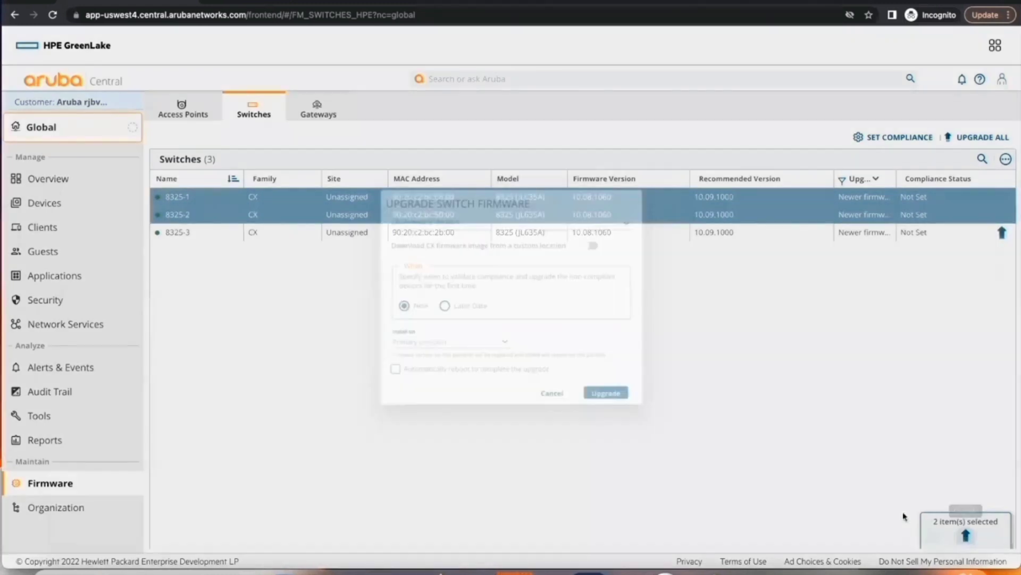
pyautogui.click(626, 219)
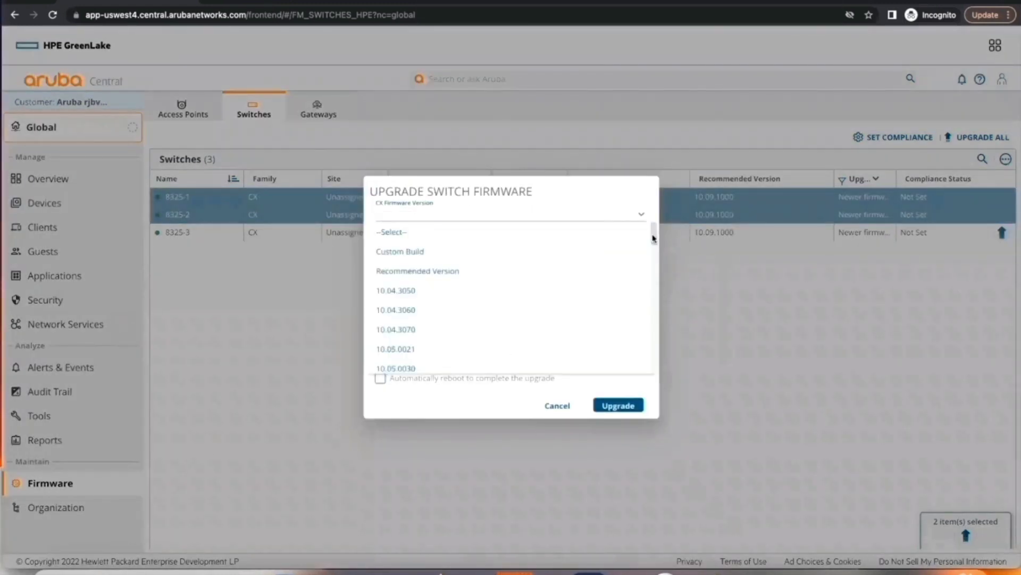
pyautogui.moveTo(654, 235); pyautogui.dragTo(650, 365)
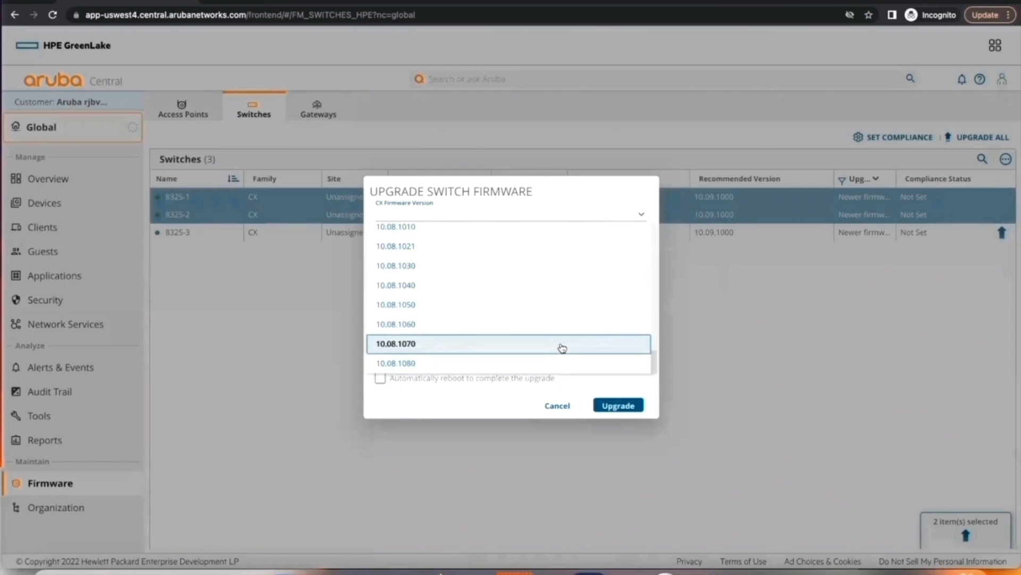
pyautogui.click(560, 345)
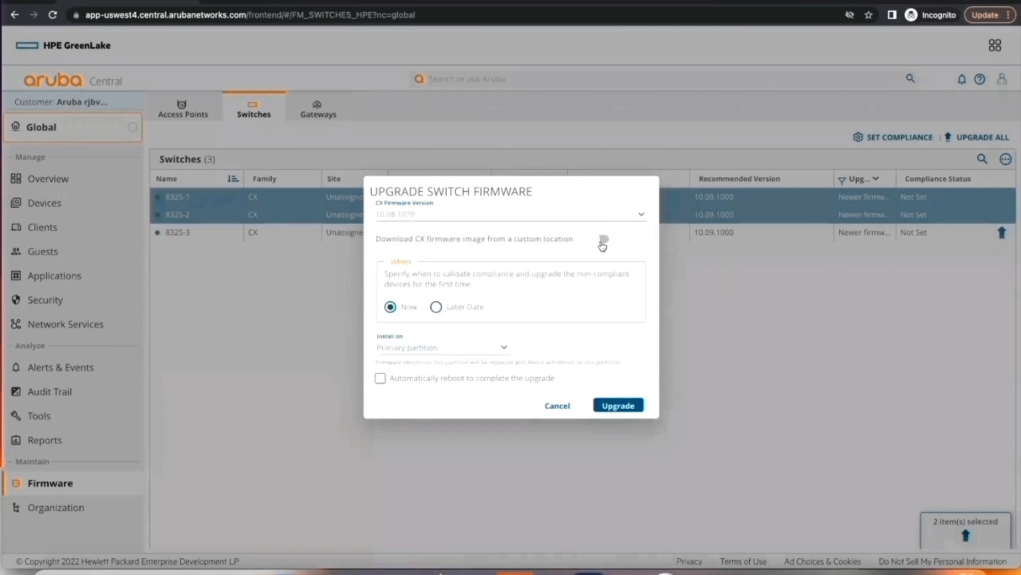
pyautogui.click(619, 405)
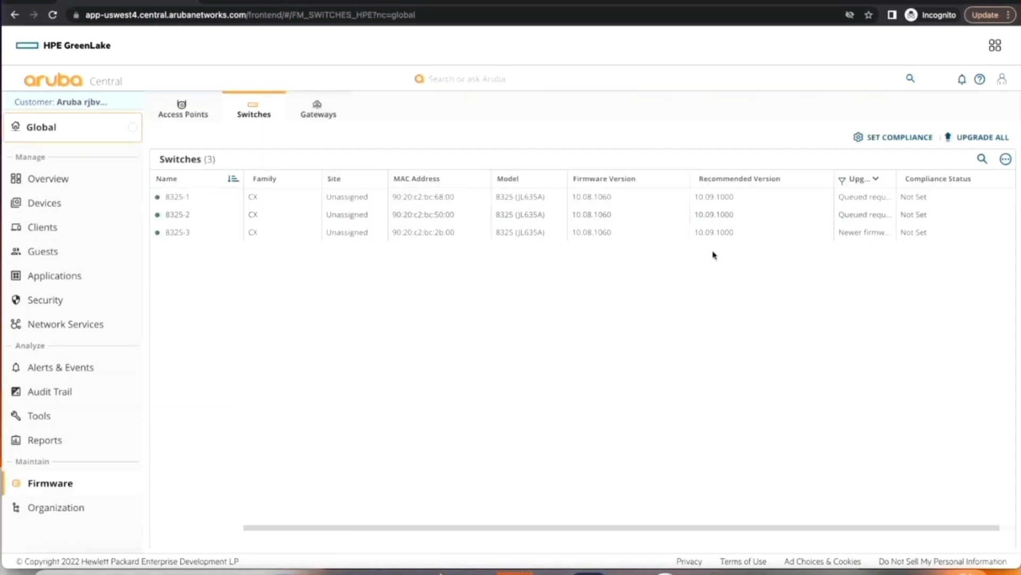
pyautogui.click(848, 196)
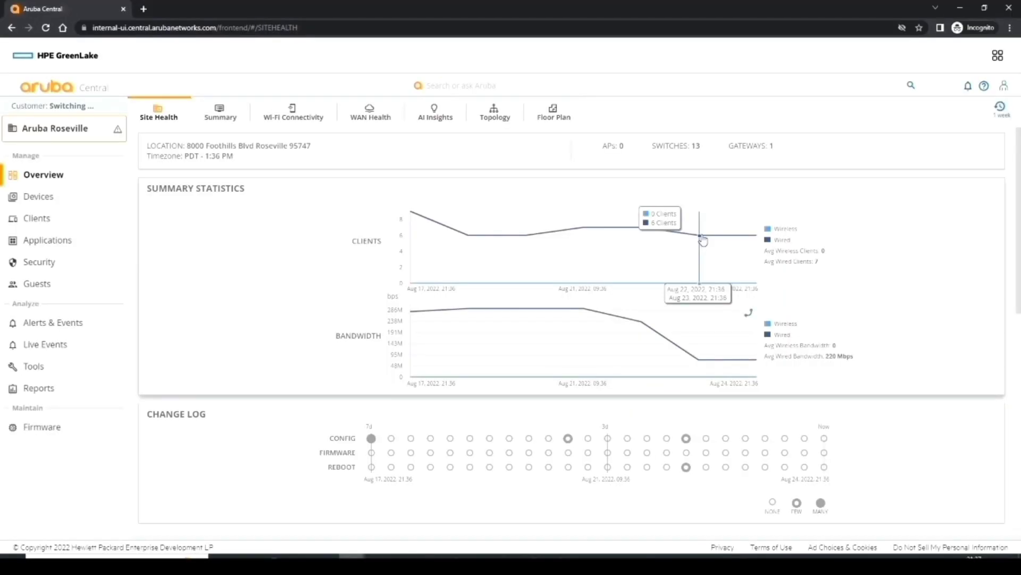
# Step: Review the Roseville site's config log entry and down devices, then switch to the summary view
pyautogui.scroll(-3, 198, 368)
pyautogui.click(199, 368)
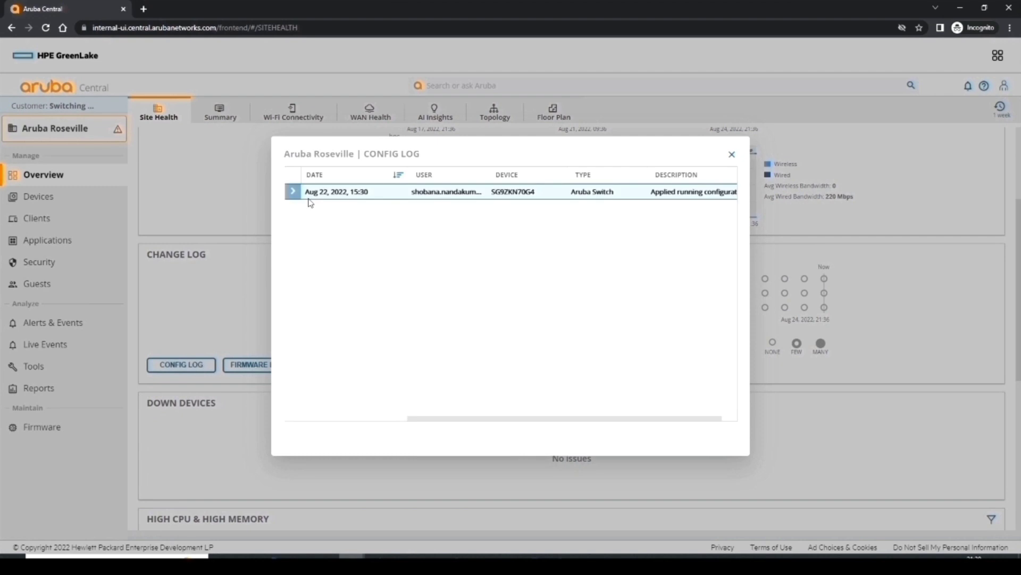
pyautogui.click(309, 199)
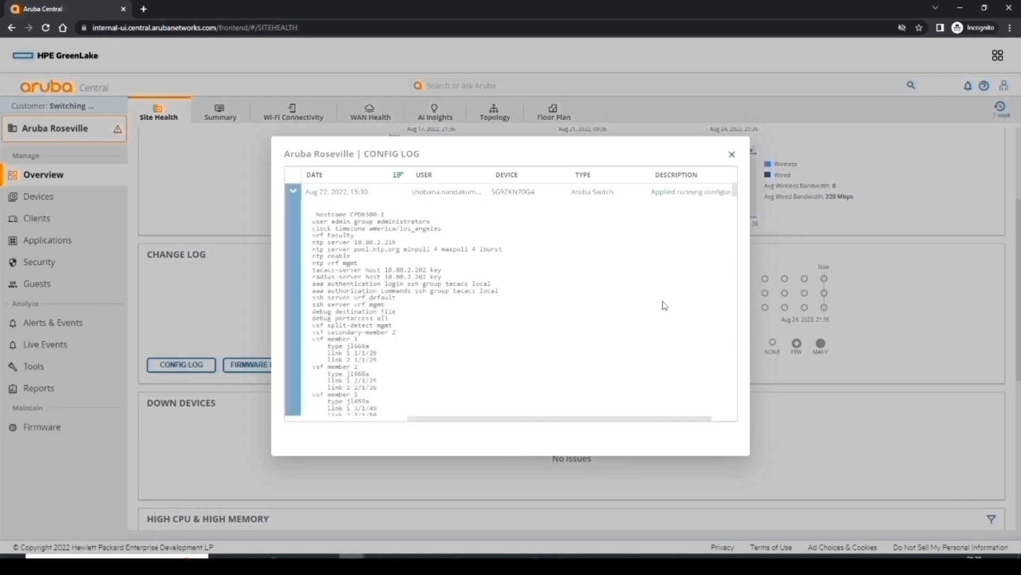
pyautogui.scroll(-3, 665, 306)
pyautogui.scroll(-10, 665, 306)
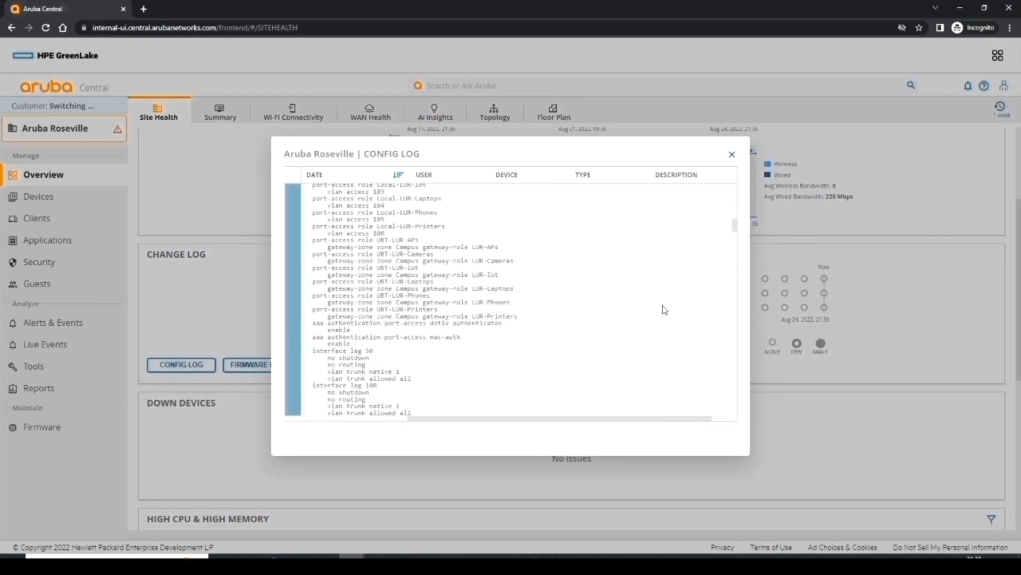
pyautogui.scroll(-3, 665, 310)
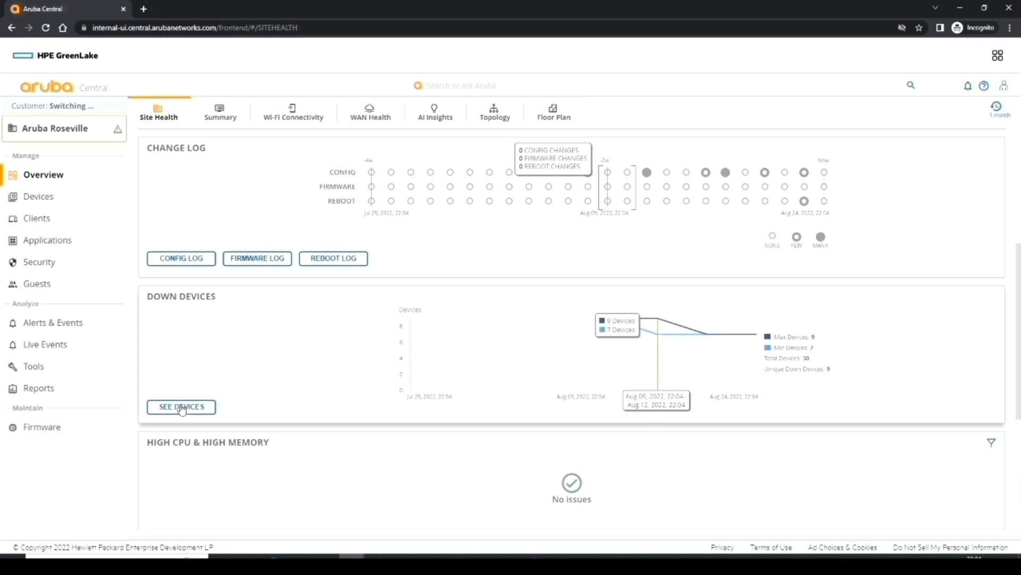
pyautogui.click(182, 408)
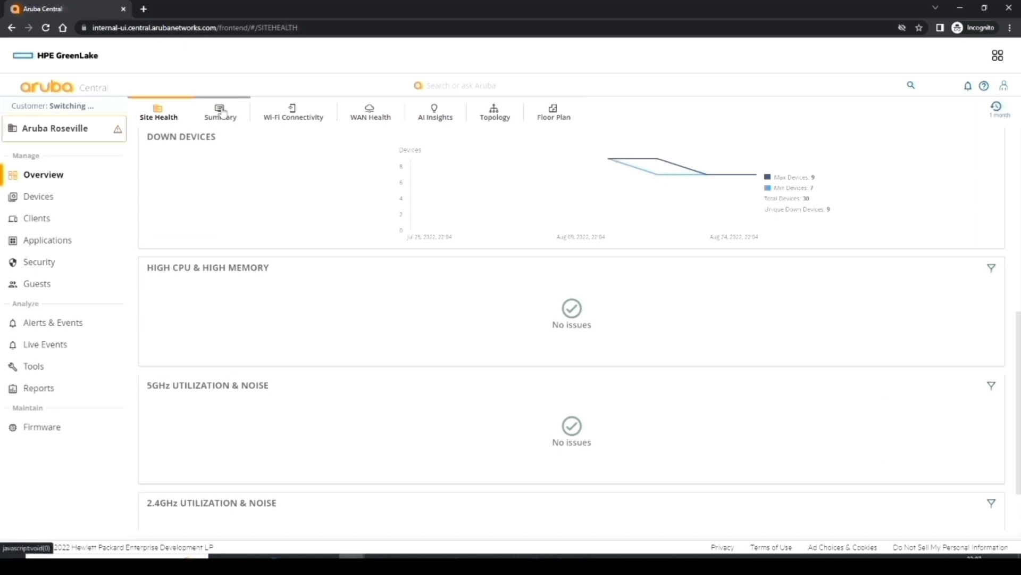
pyautogui.click(222, 112)
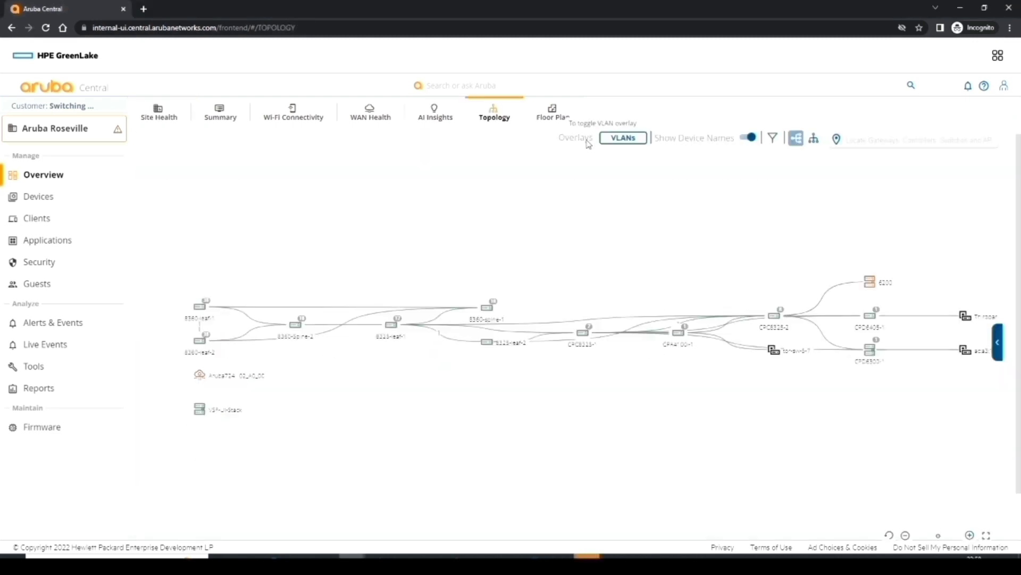
# Step: Overlay VLANs on the Roseville topology, hide devices without links, and use hierarchical layout
pyautogui.click(632, 146)
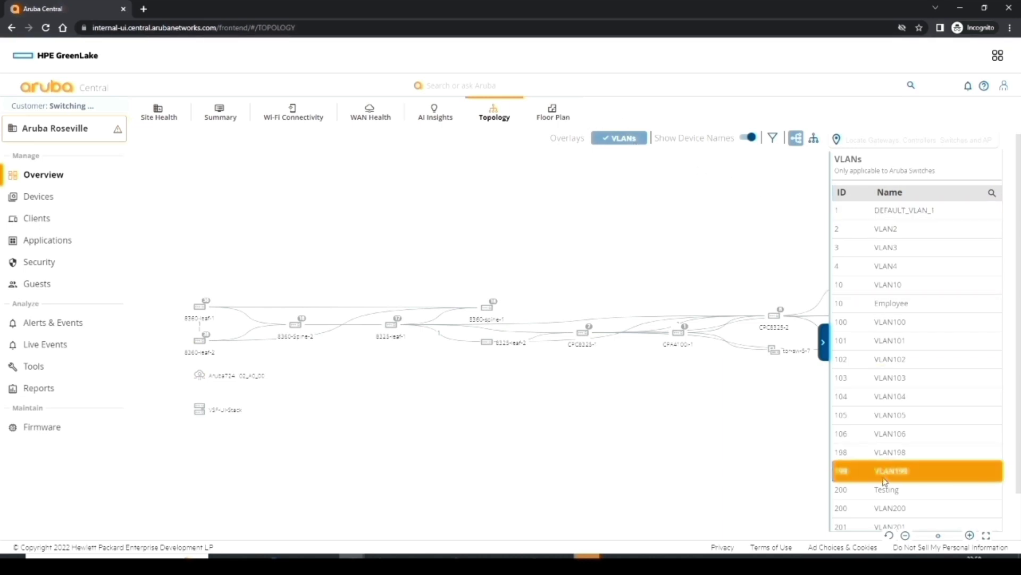
pyautogui.click(773, 138)
pyautogui.click(769, 255)
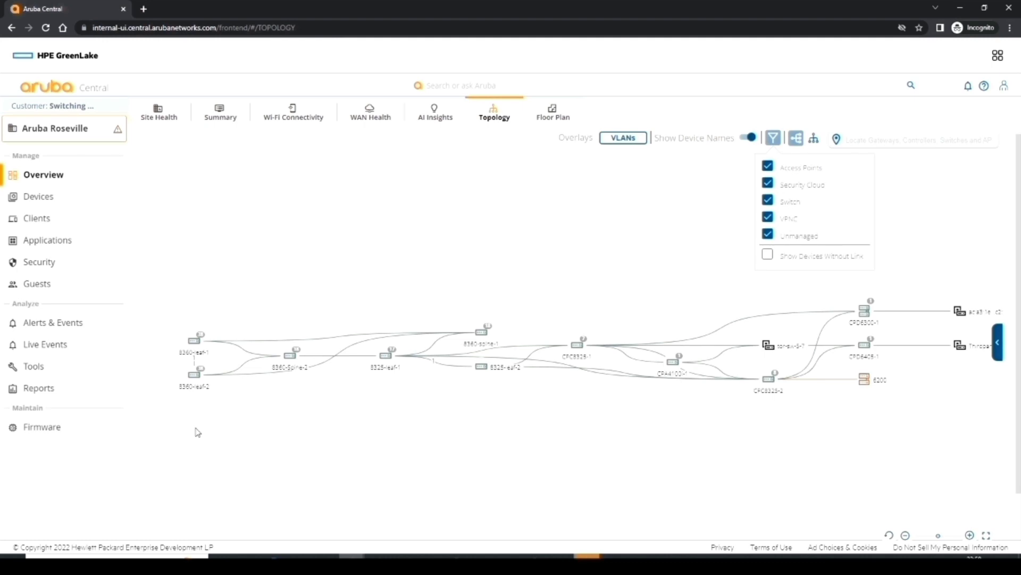
pyautogui.click(814, 138)
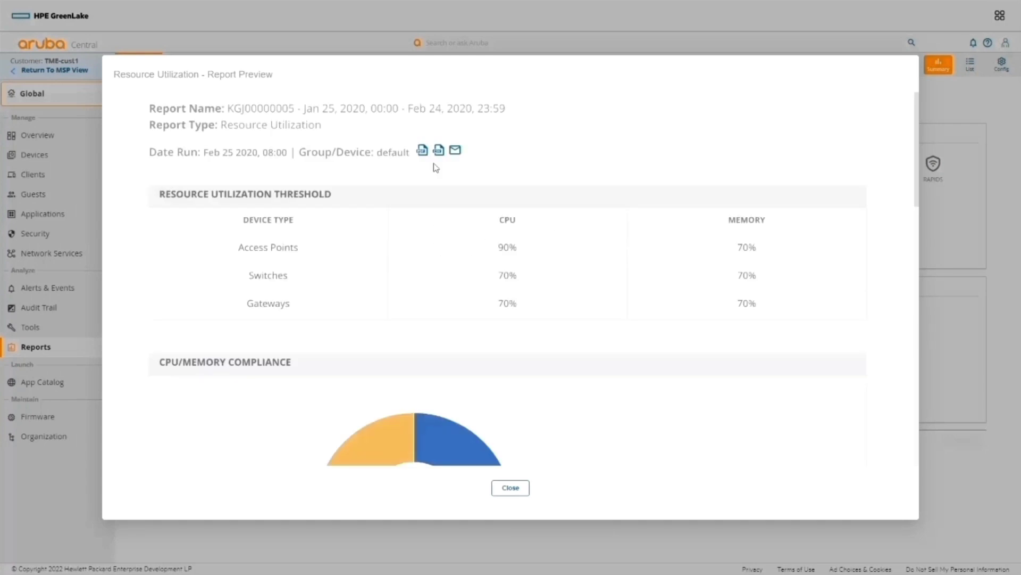
# Step: Check All groups, set switch CPU% and MEMORY% thresholds to 50, and choose Last 7 days
pyautogui.scroll(-6, 892, 287)
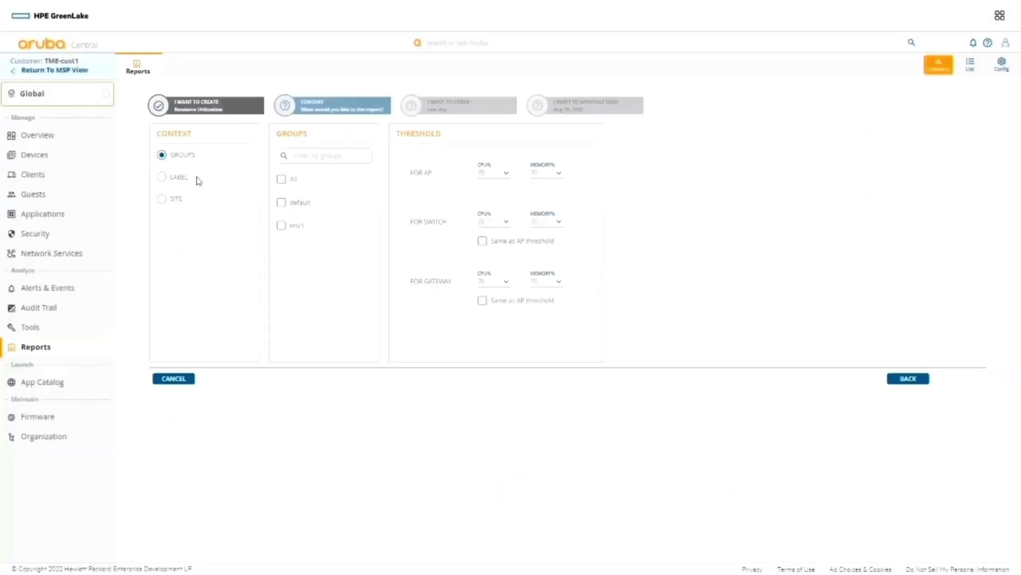
pyautogui.click(283, 180)
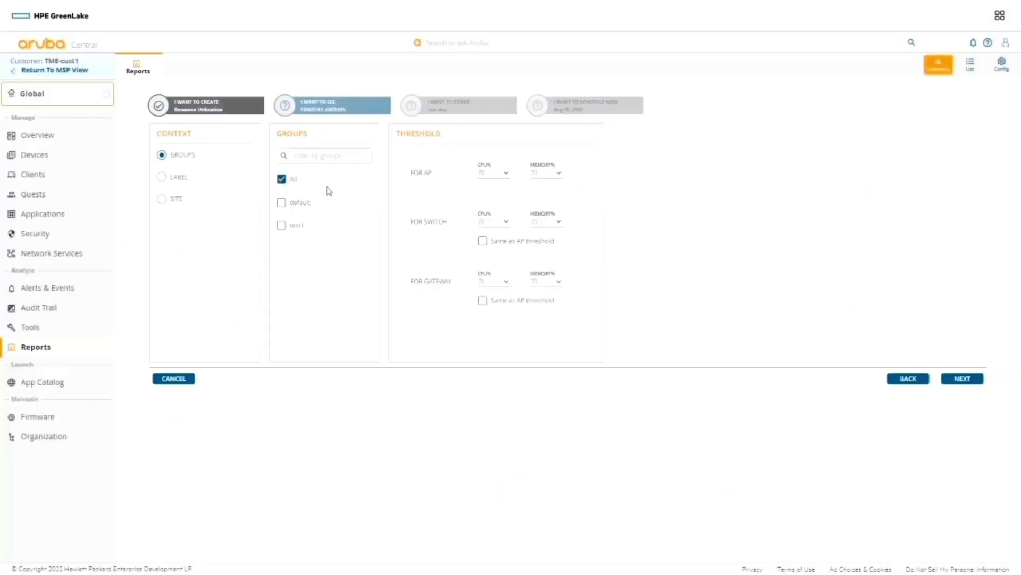
pyautogui.click(544, 221)
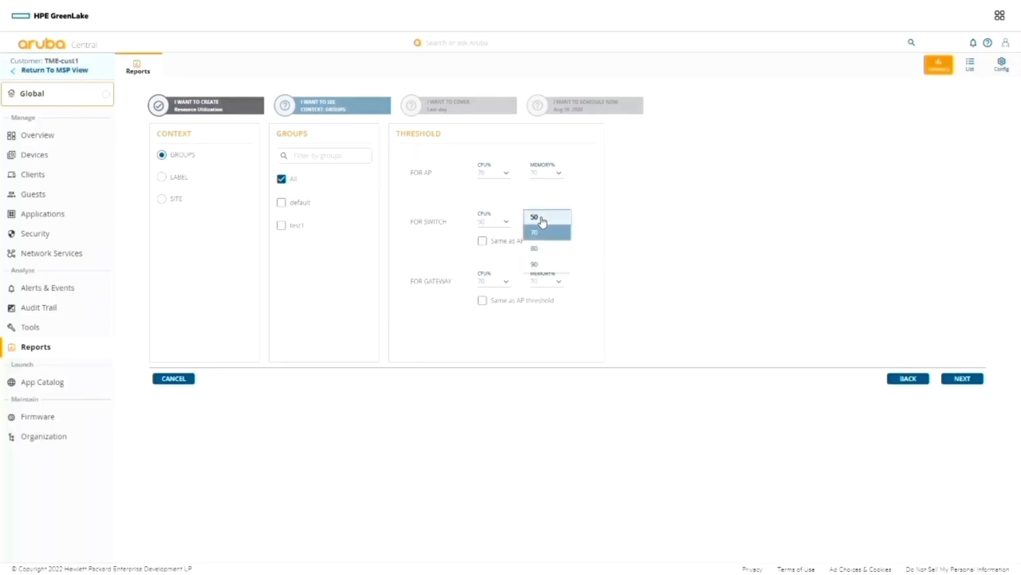
pyautogui.click(543, 218)
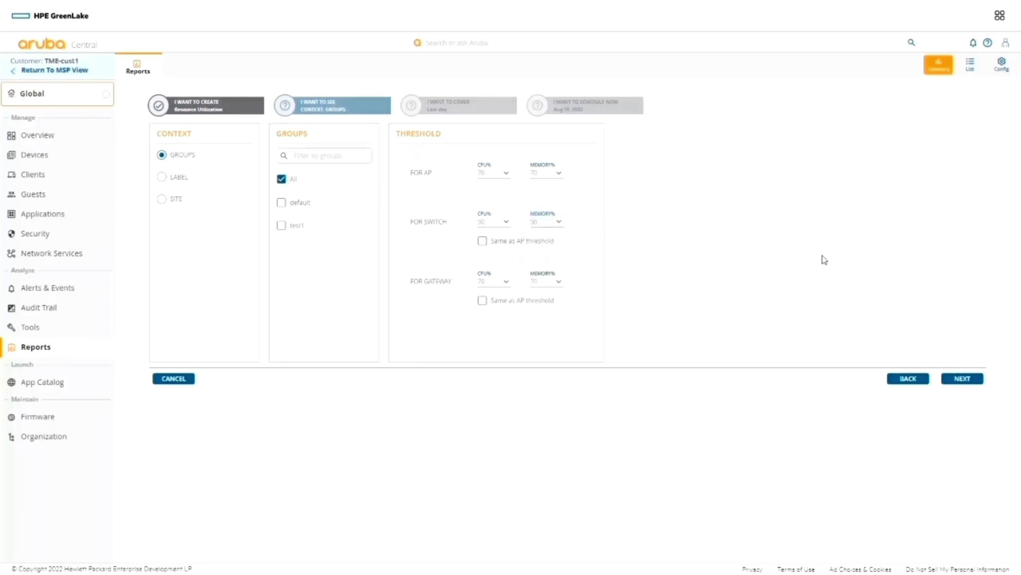
pyautogui.click(963, 379)
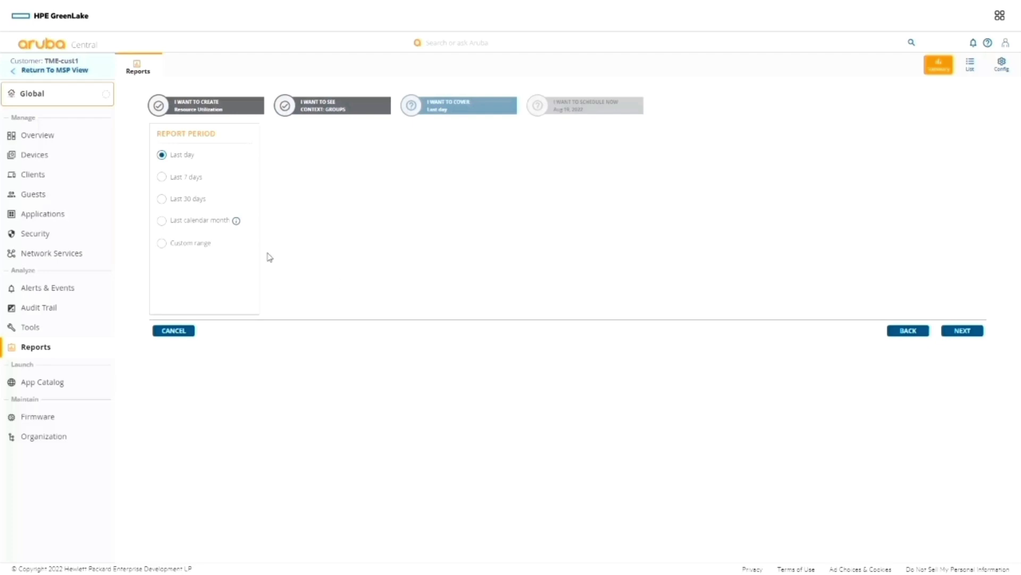
pyautogui.click(203, 249)
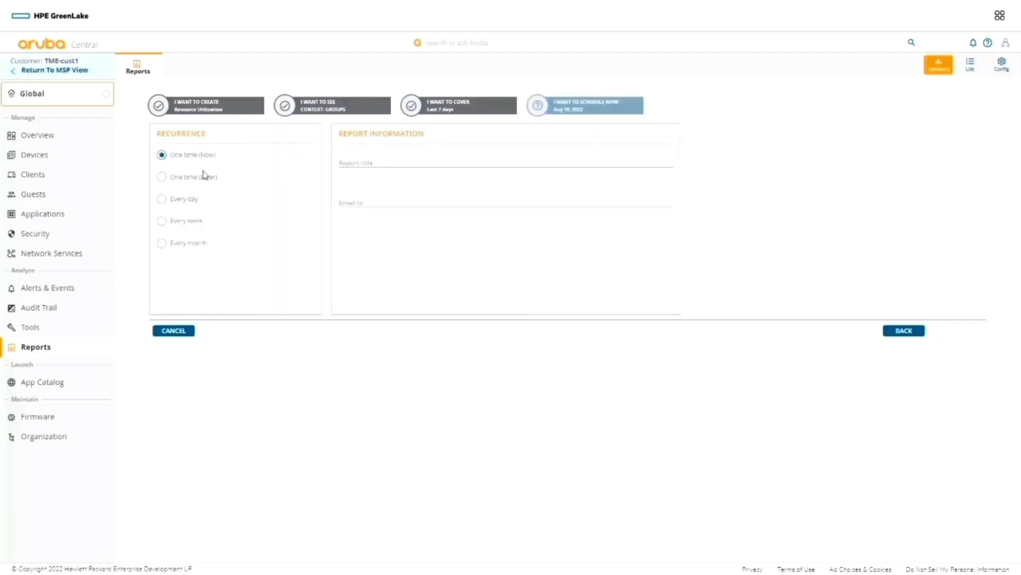